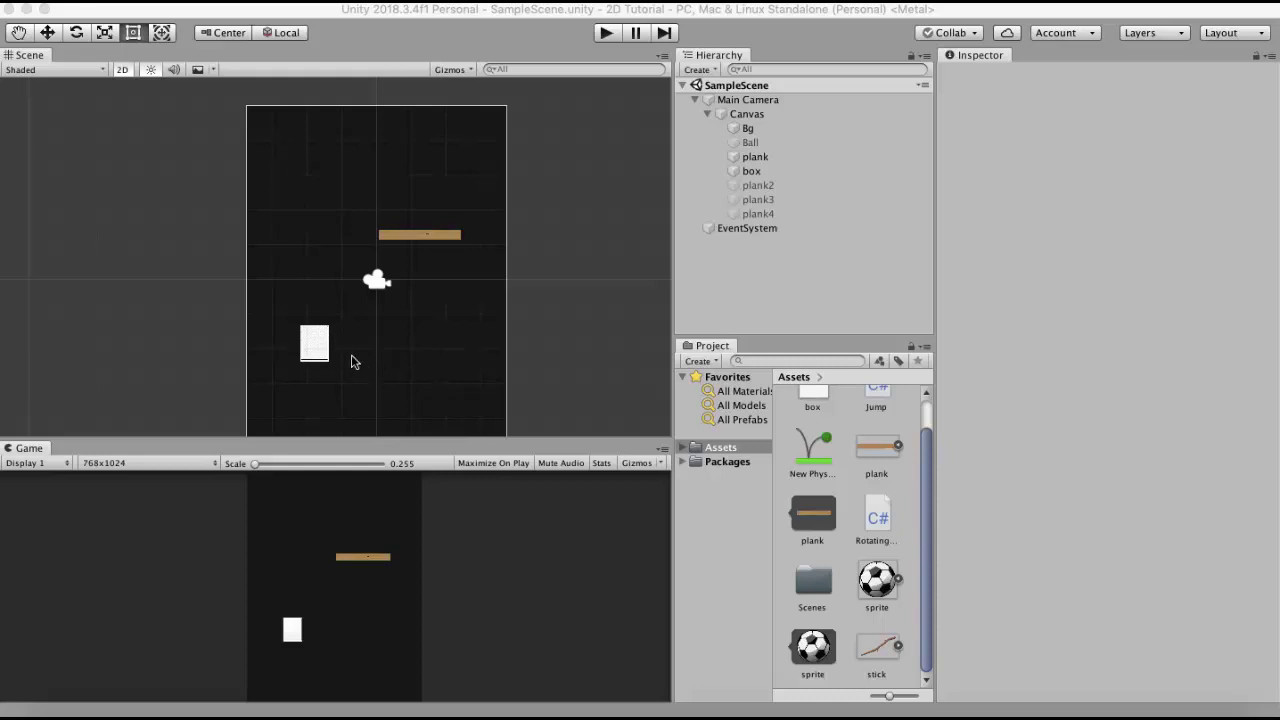
Step: Review the box's Rigidbody 2D, Box Collider 2D and Jump script, then play the scene once to watch it fall
click(760, 174)
scroll(1040, 393, down, 2)
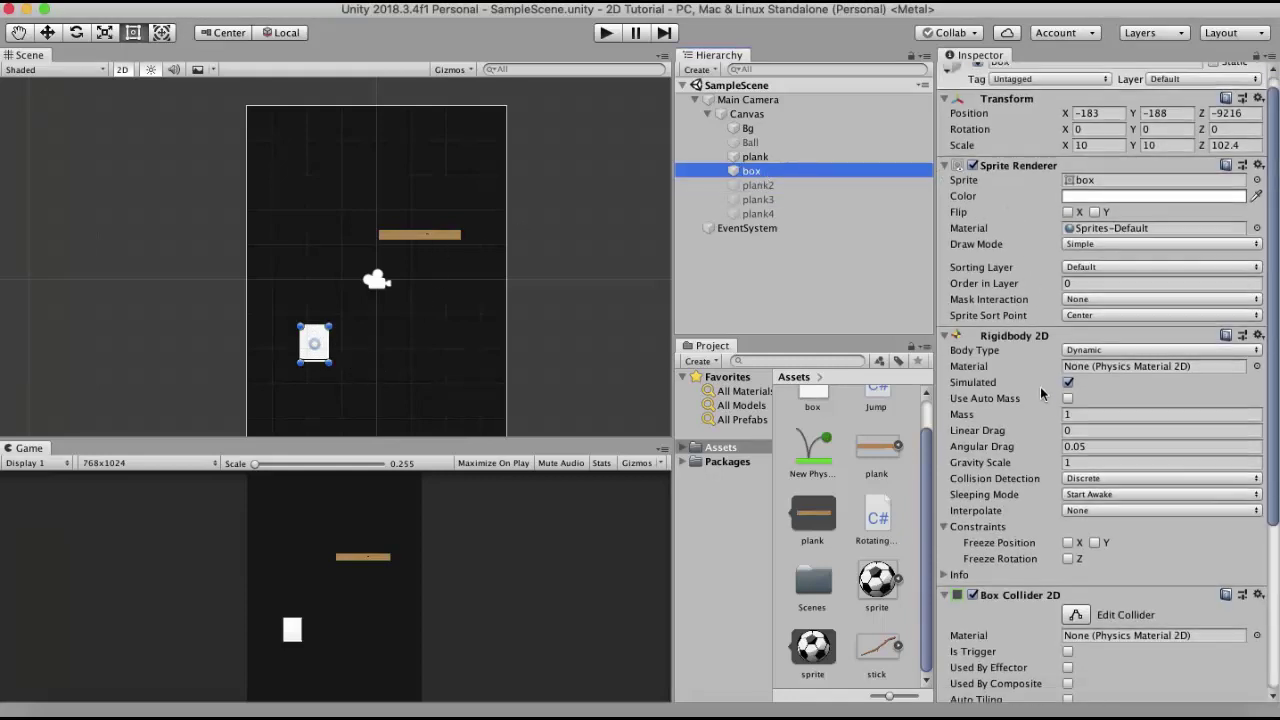
scroll(1040, 393, down, 5)
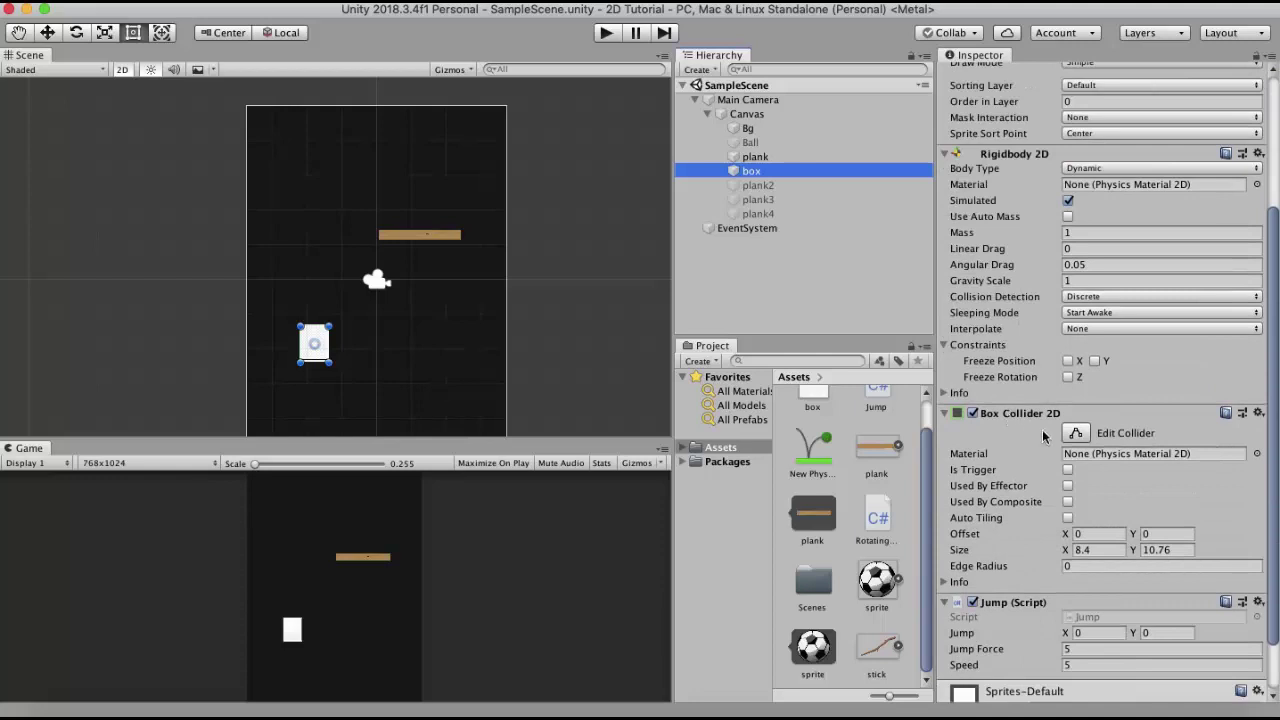
scroll(1043, 435, down, 2)
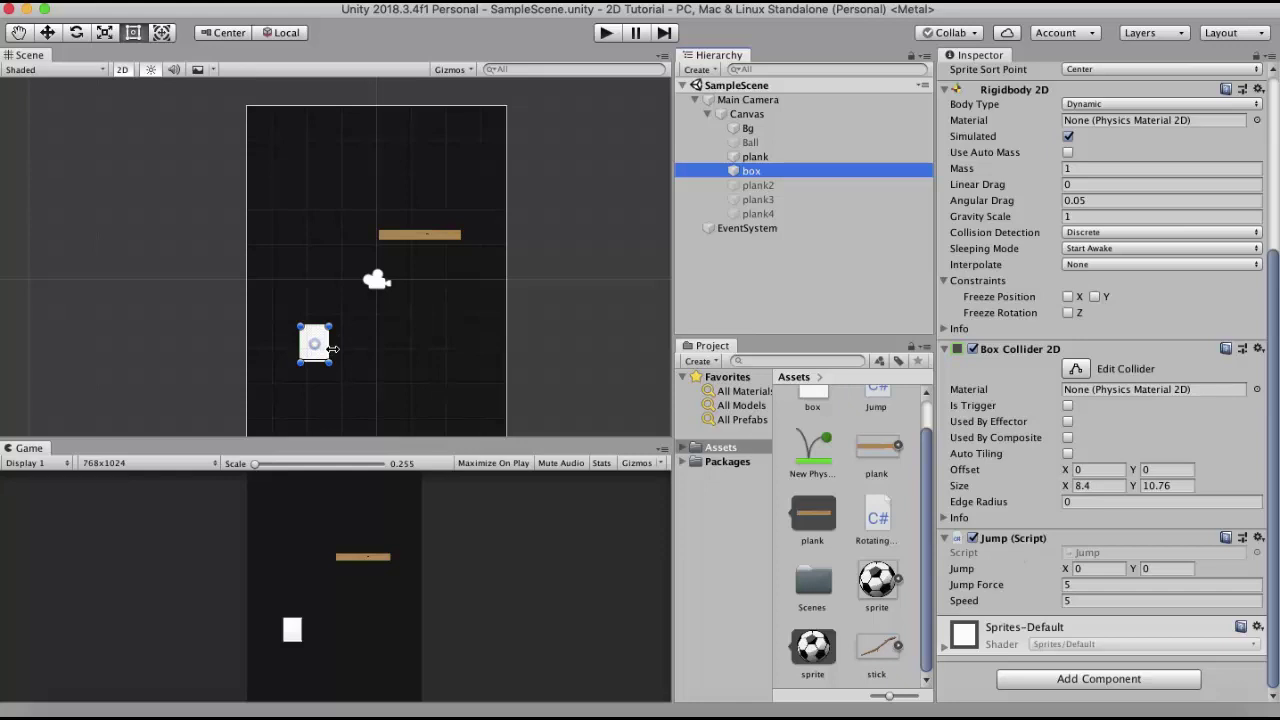
click(607, 34)
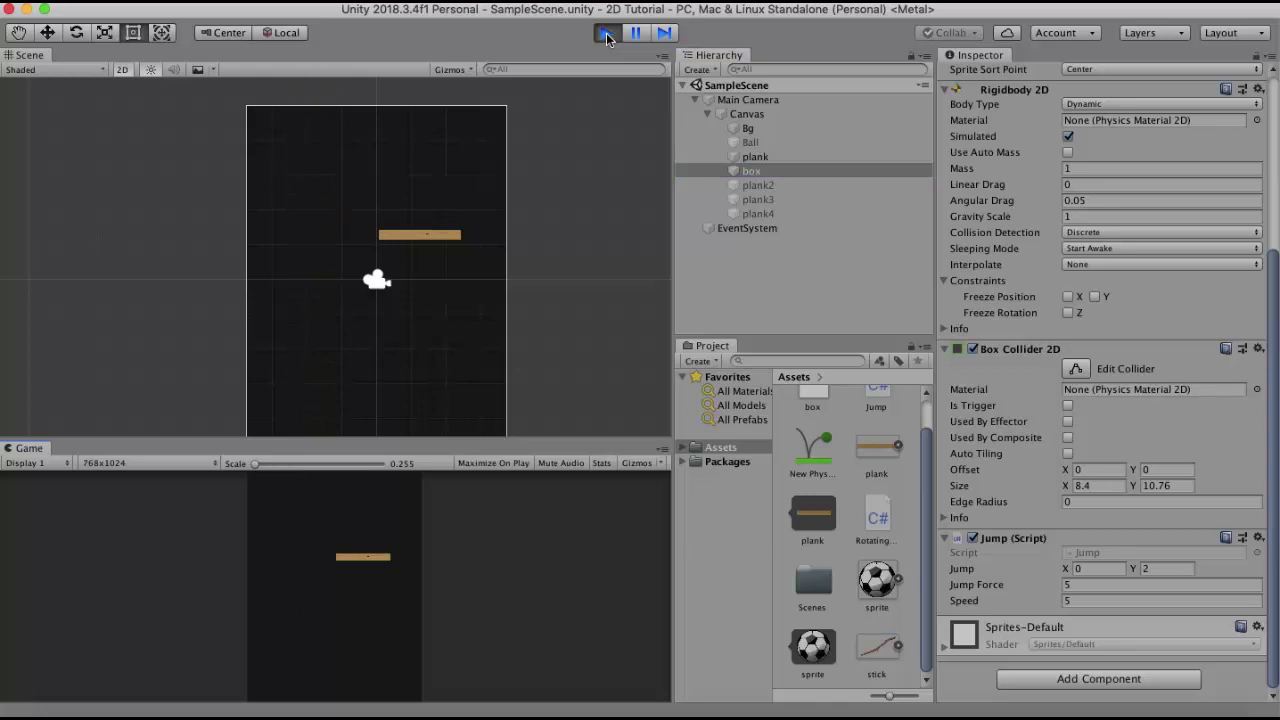
click(606, 33)
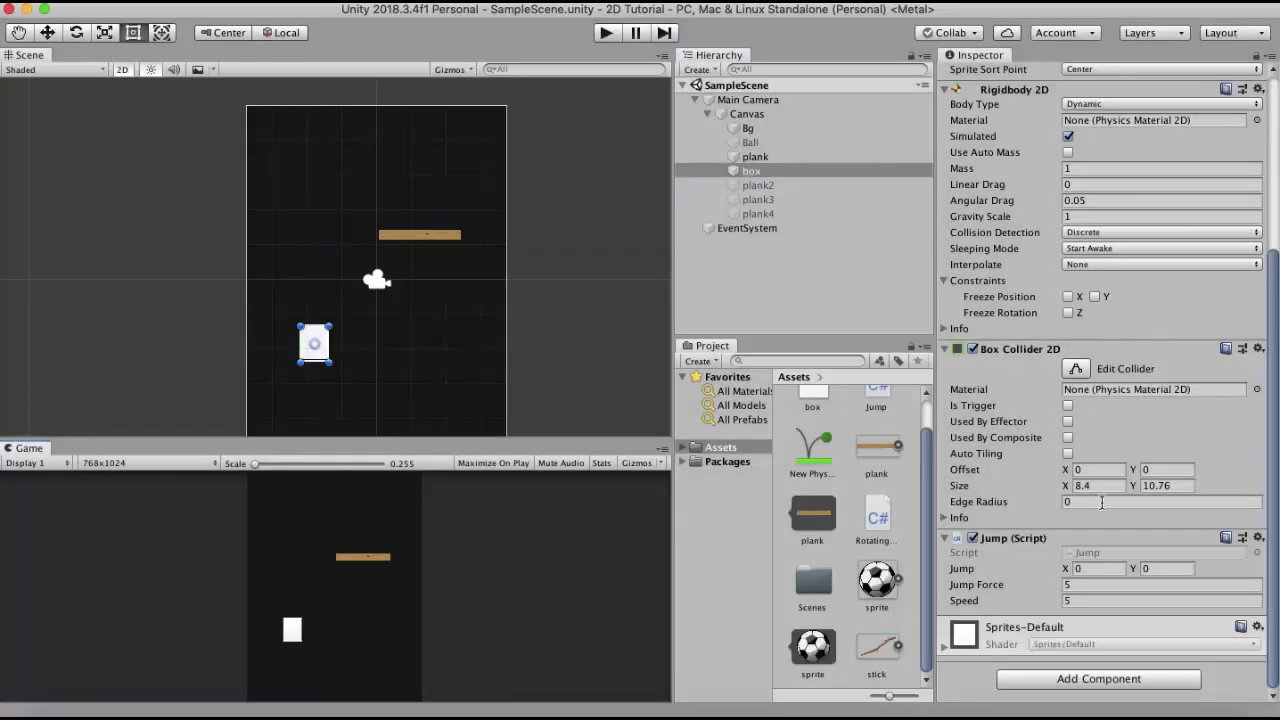
Step: Add a Spring Joint 2D to the box by searching 'sprin', then test it in Play mode
click(1081, 679)
text(spring joi)
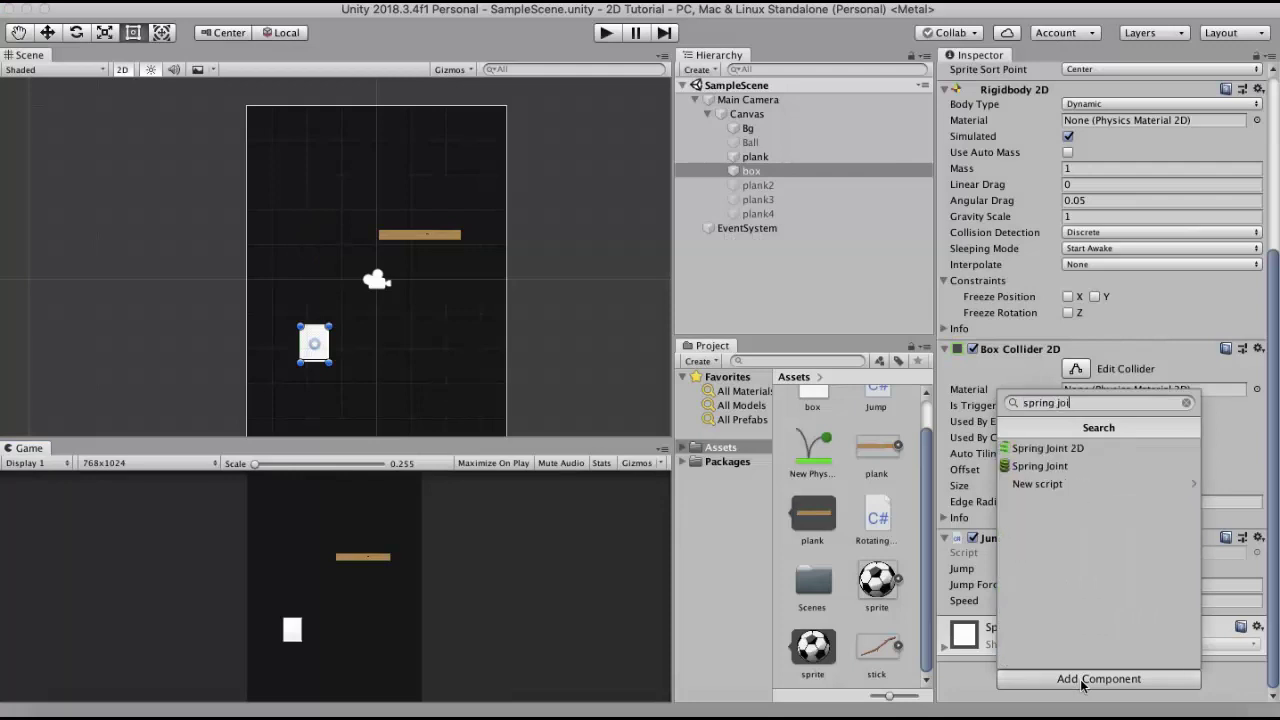
key(Down)
key(Return)
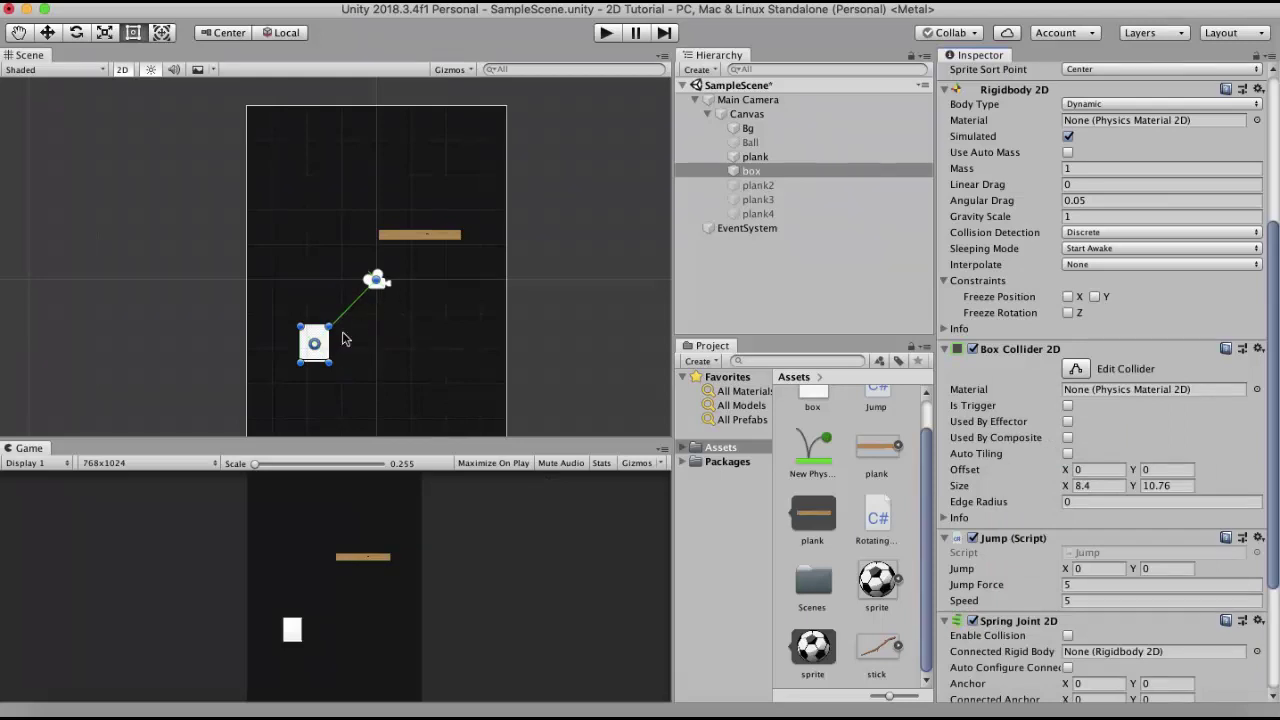
scroll(983, 603, down, 5)
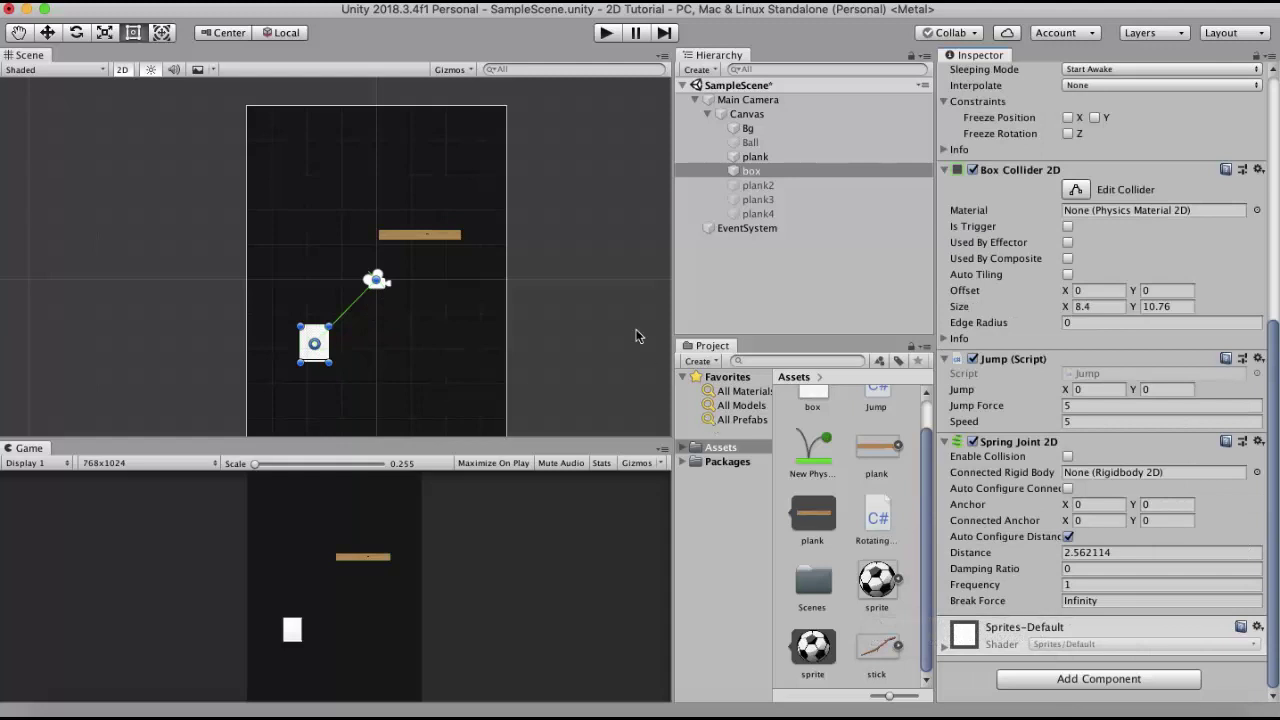
click(605, 33)
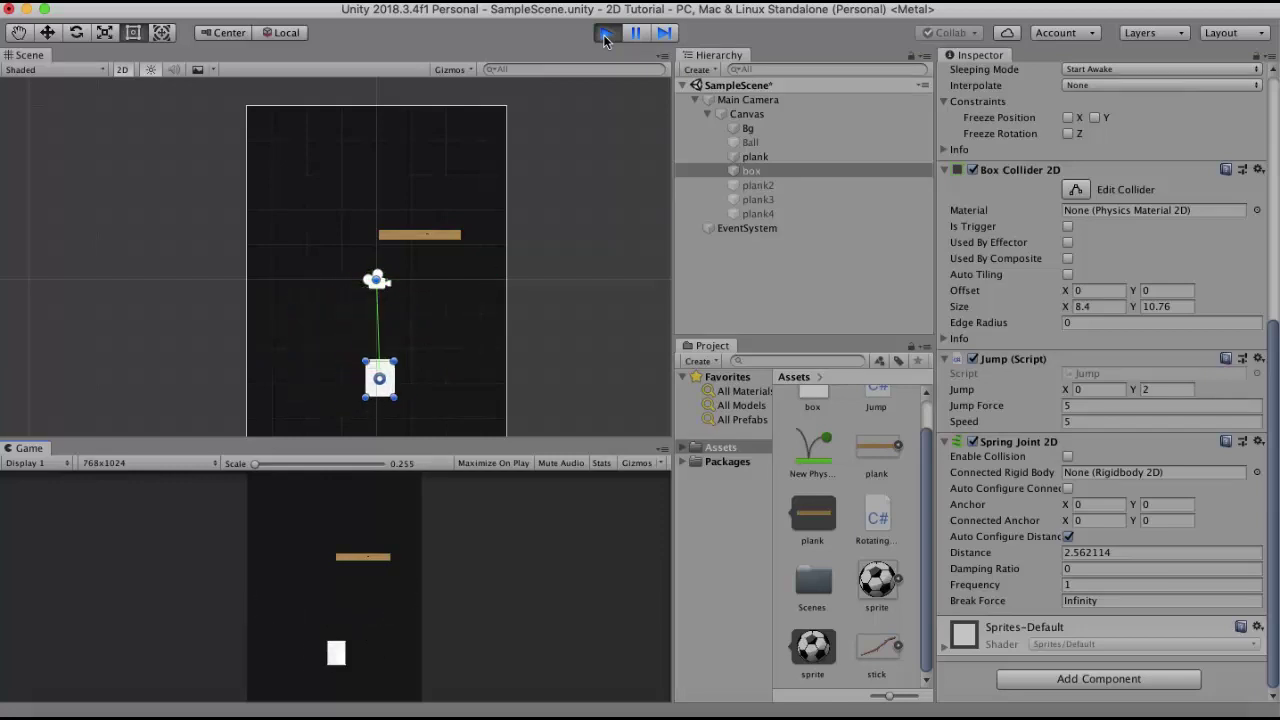
click(605, 33)
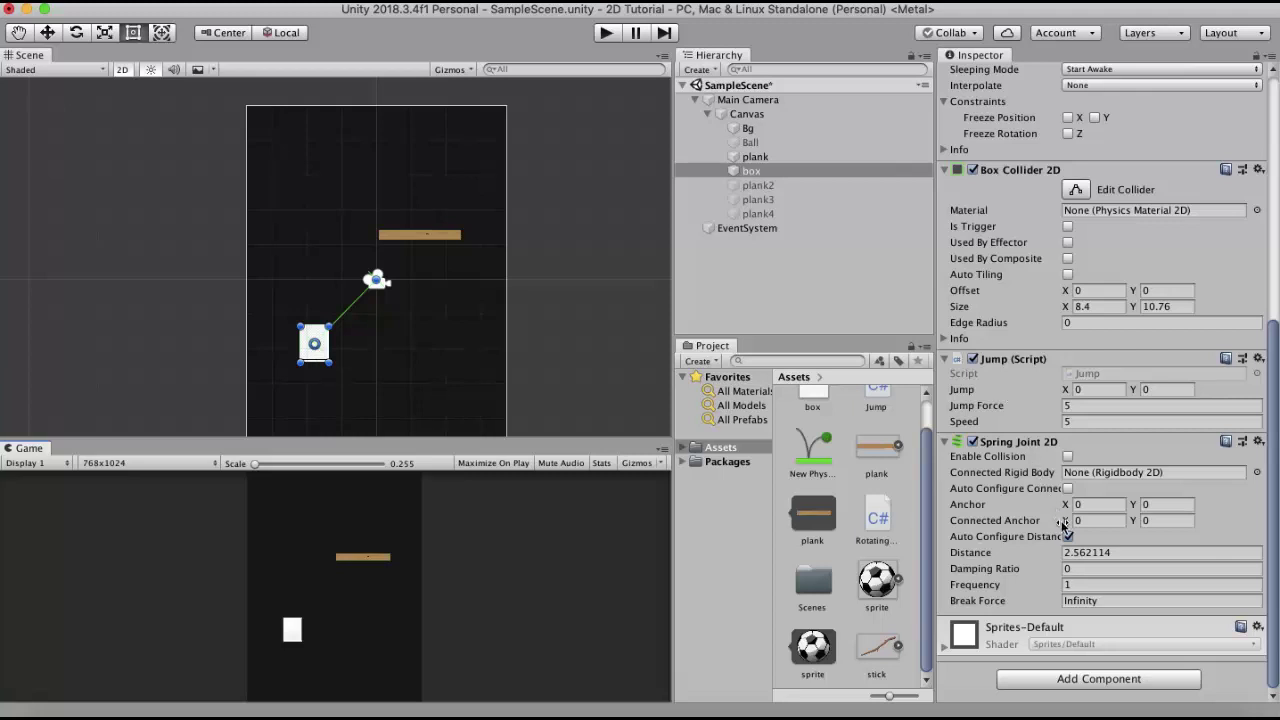
Step: Set the Spring Joint 2D connected anchor to X -1.7, Y 1.07
click(1100, 520)
text(0.33)
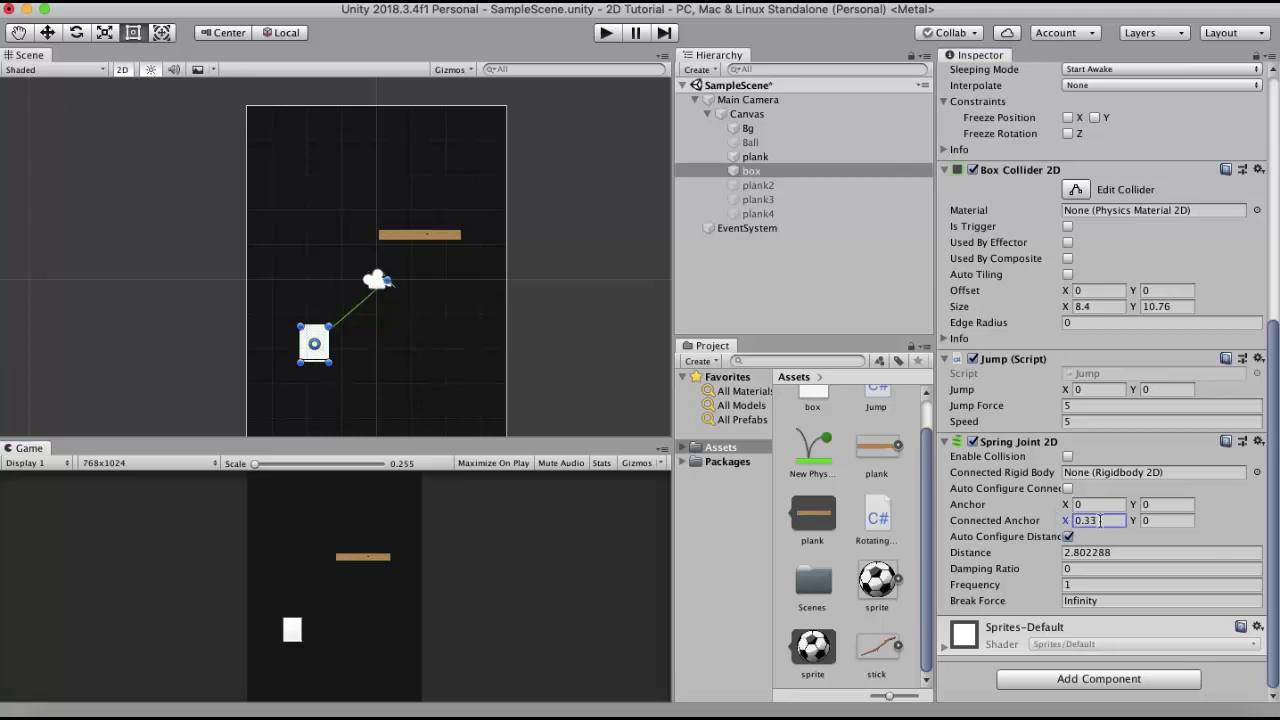
drag(1137, 527, 1172, 521)
drag(1066, 520, 998, 522)
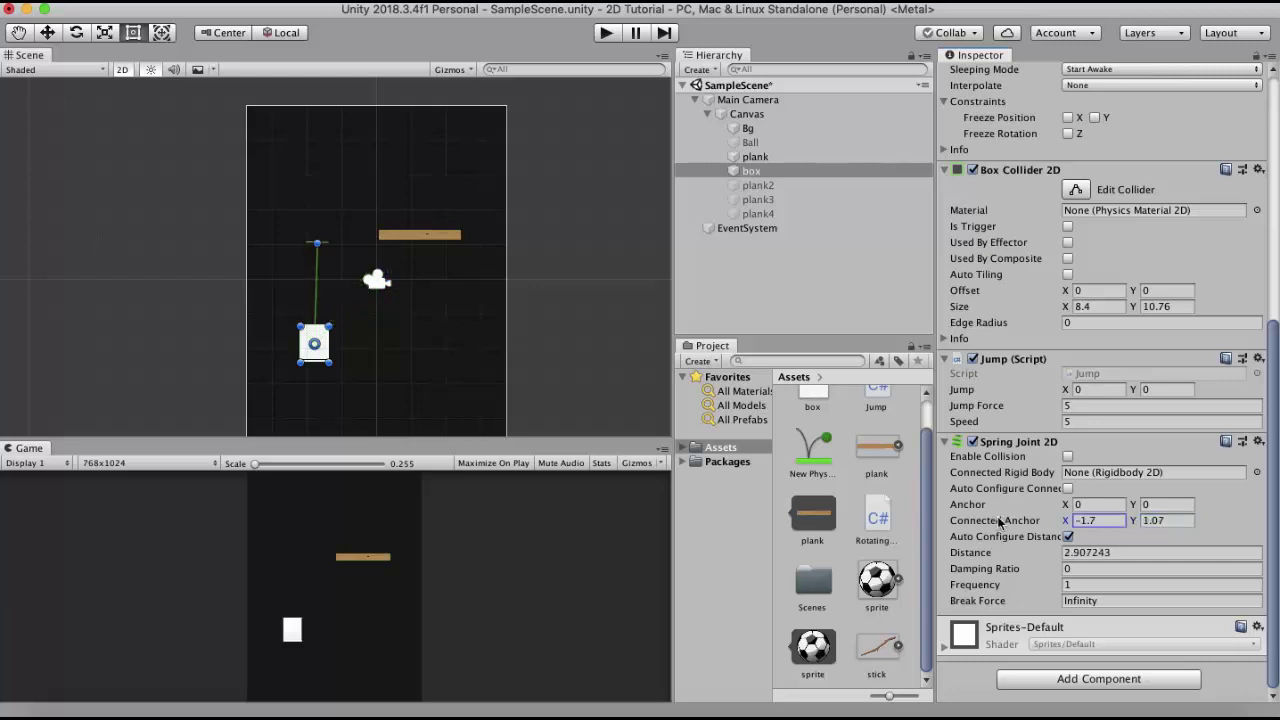
Step: Run the scene and inspect the box hanging from the new anchor
click(606, 34)
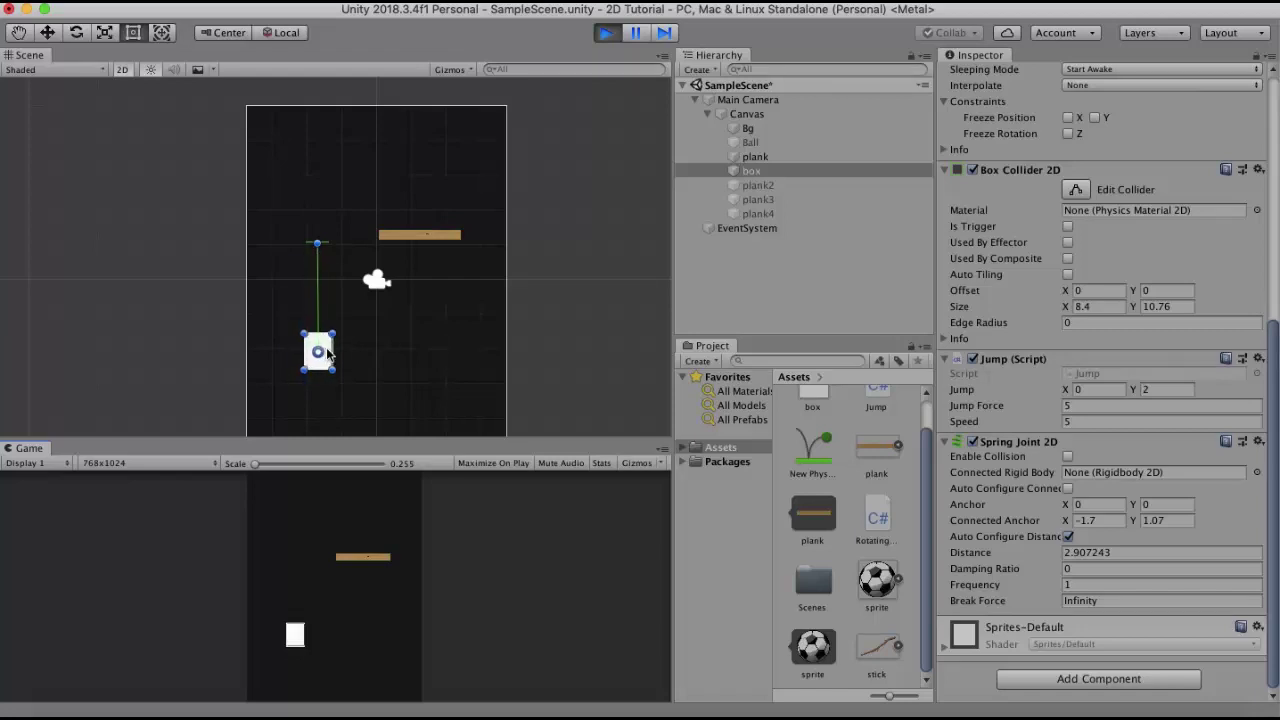
scroll(327, 350, up, 2)
scroll(327, 350, up, 6)
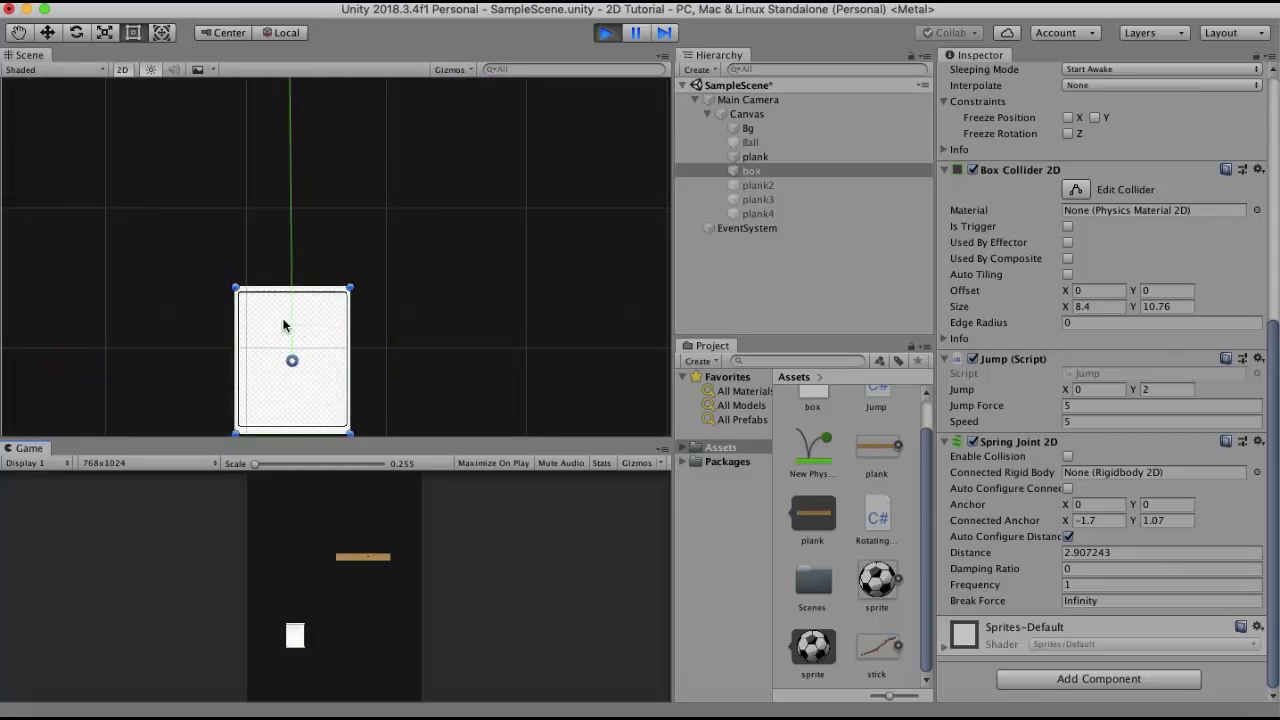
scroll(390, 310, down, 5)
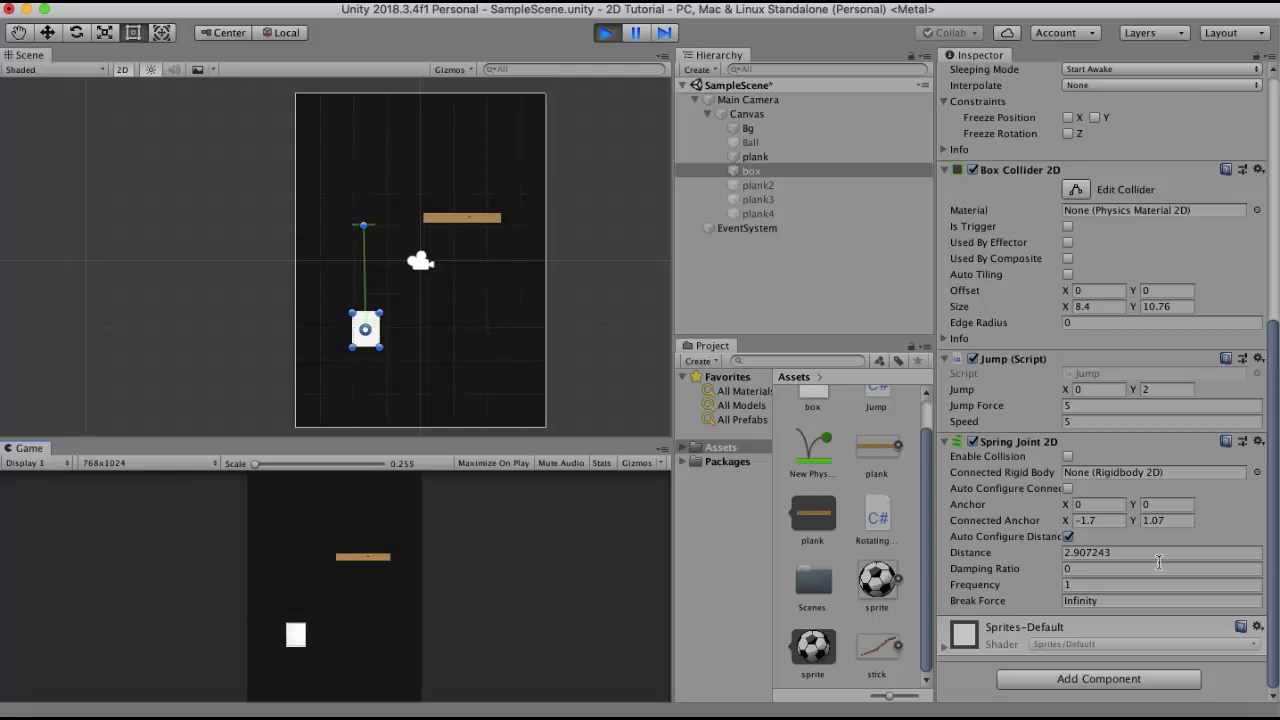
key(super+p)
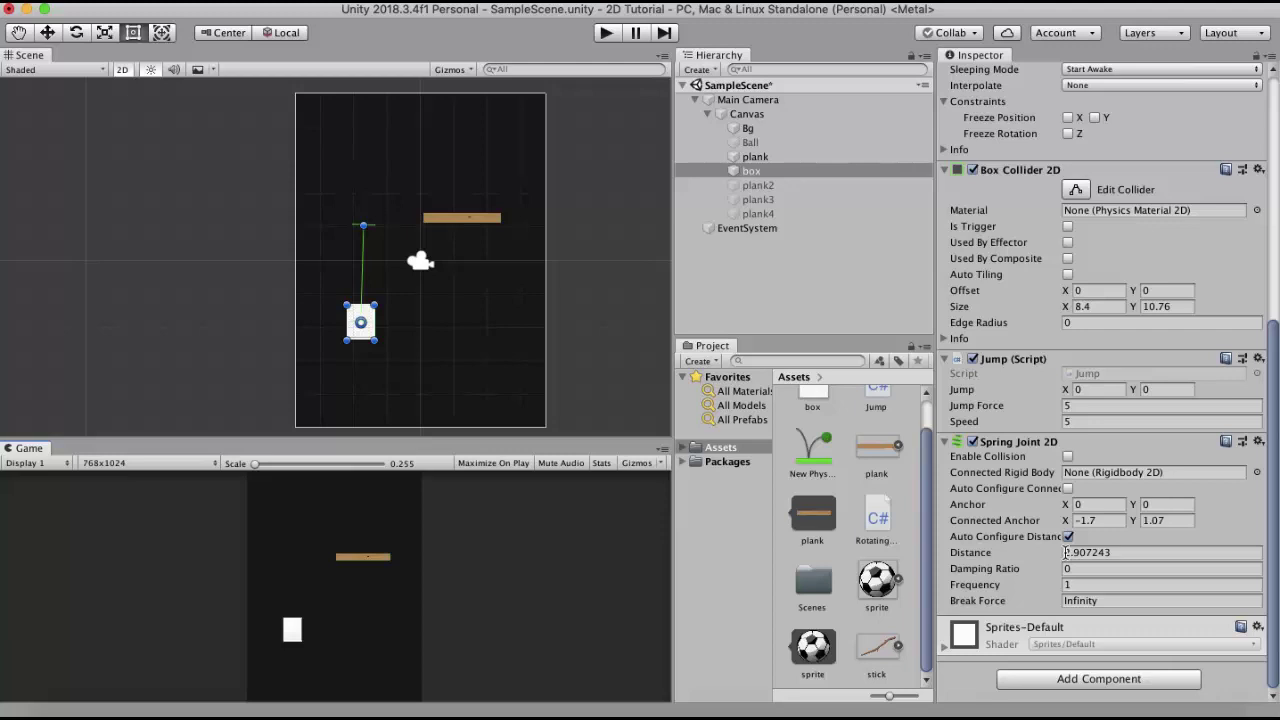
Step: Turn off Auto Configure Distance, set Distance to 1.45, and test it in Play mode
click(1068, 537)
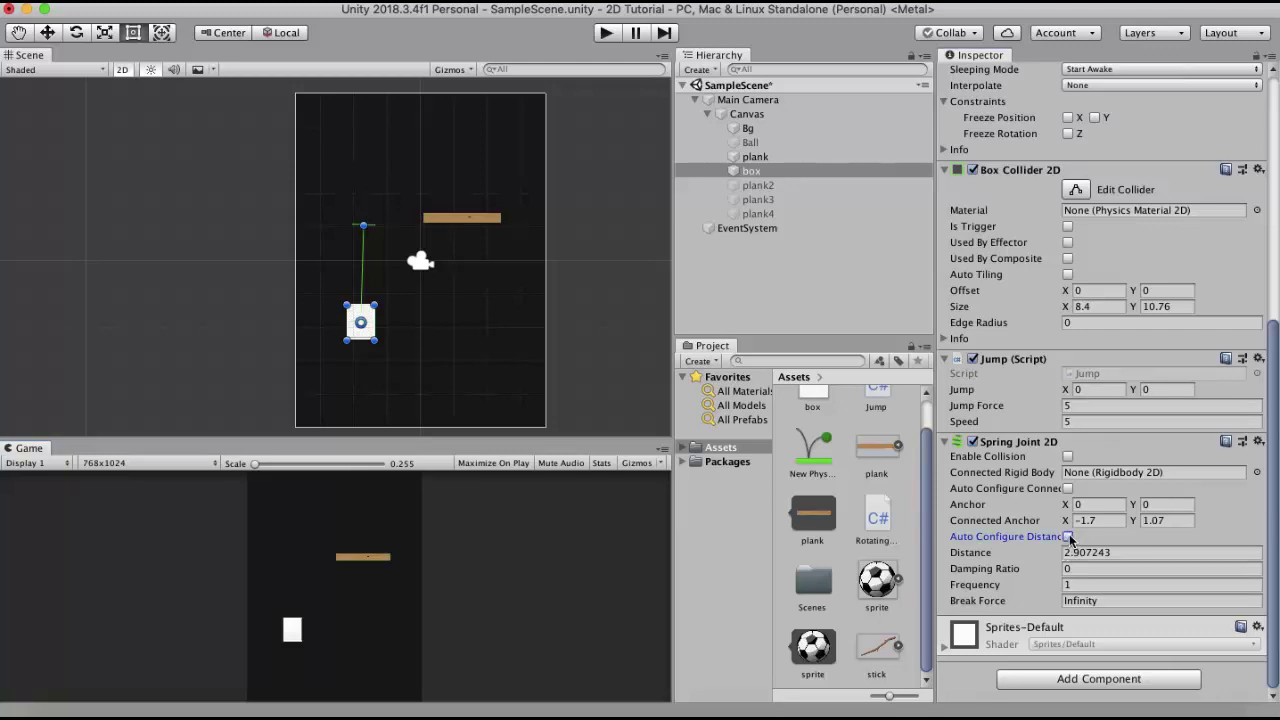
drag(1056, 558, 362, 265)
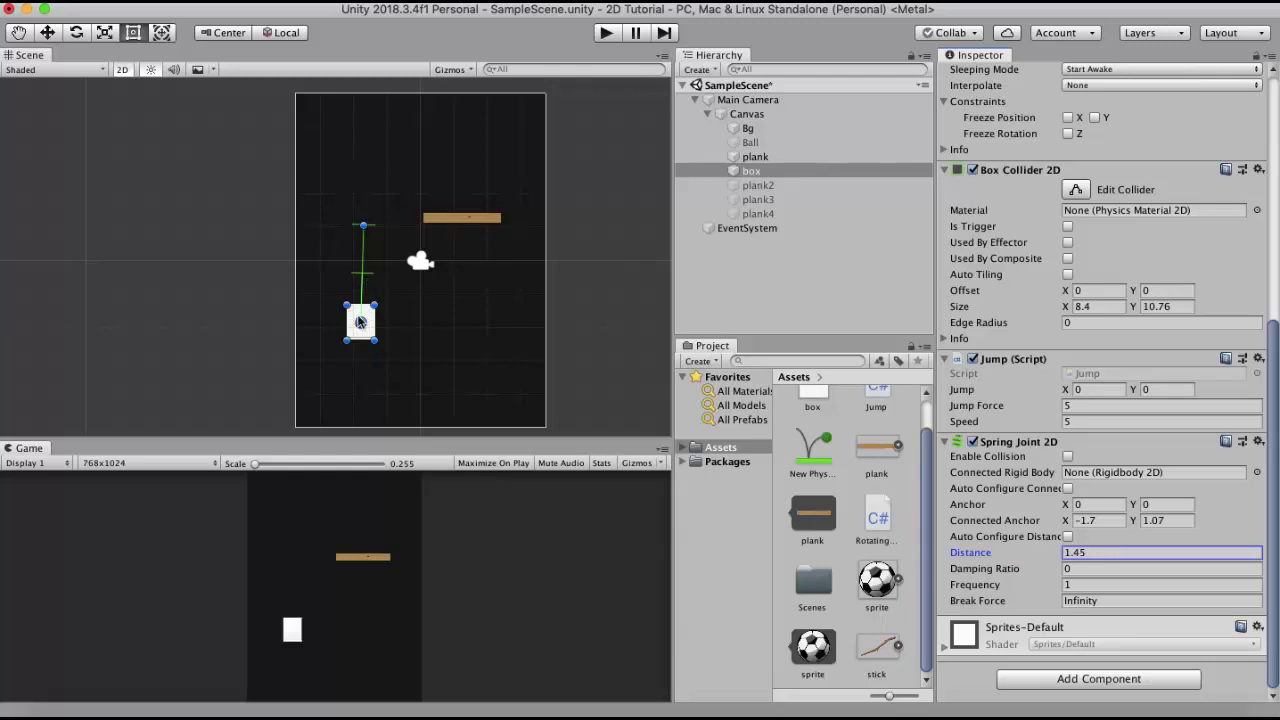
click(605, 33)
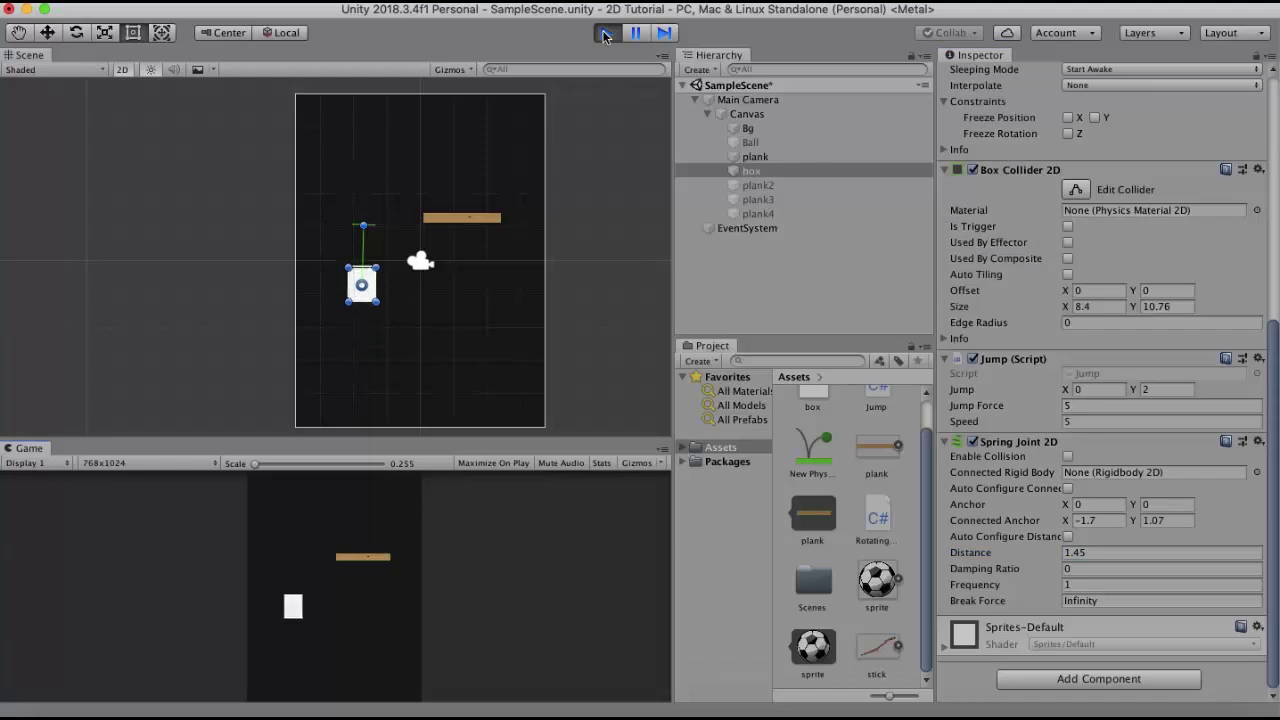
click(605, 33)
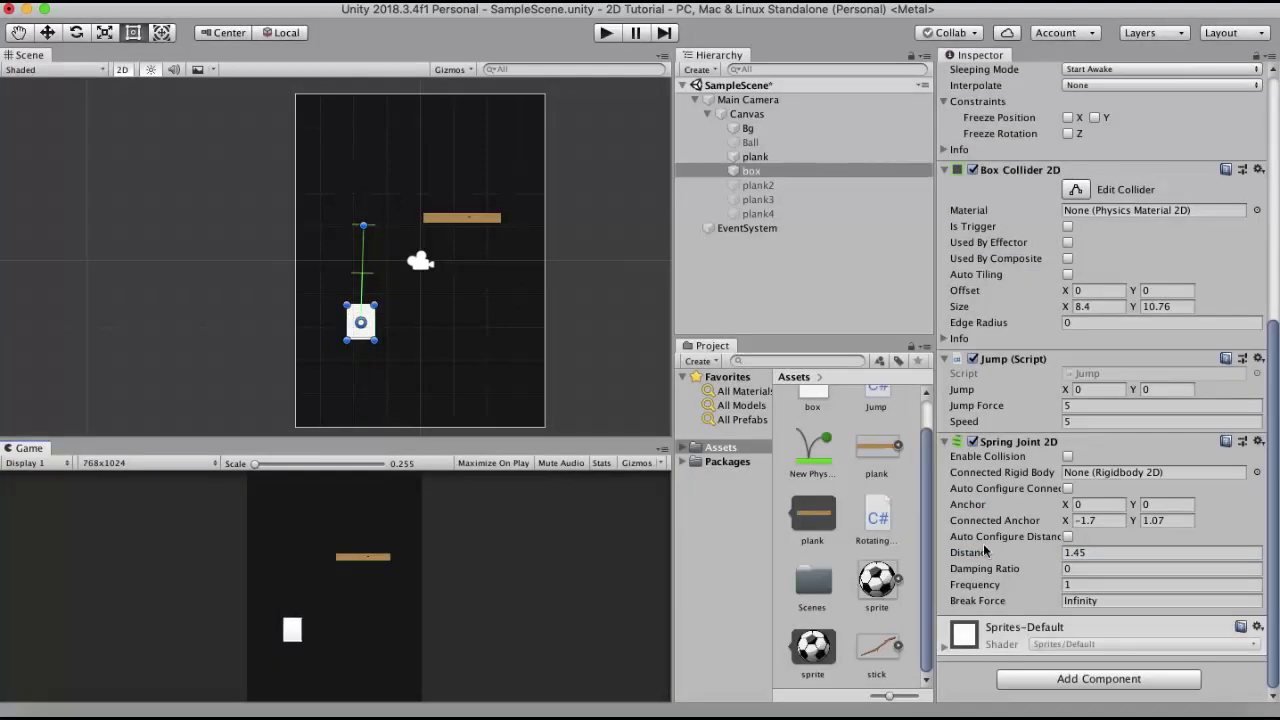
Step: Set Damping Ratio to 1 and test the box's bounce in Play mode
mouse_move(1007, 574)
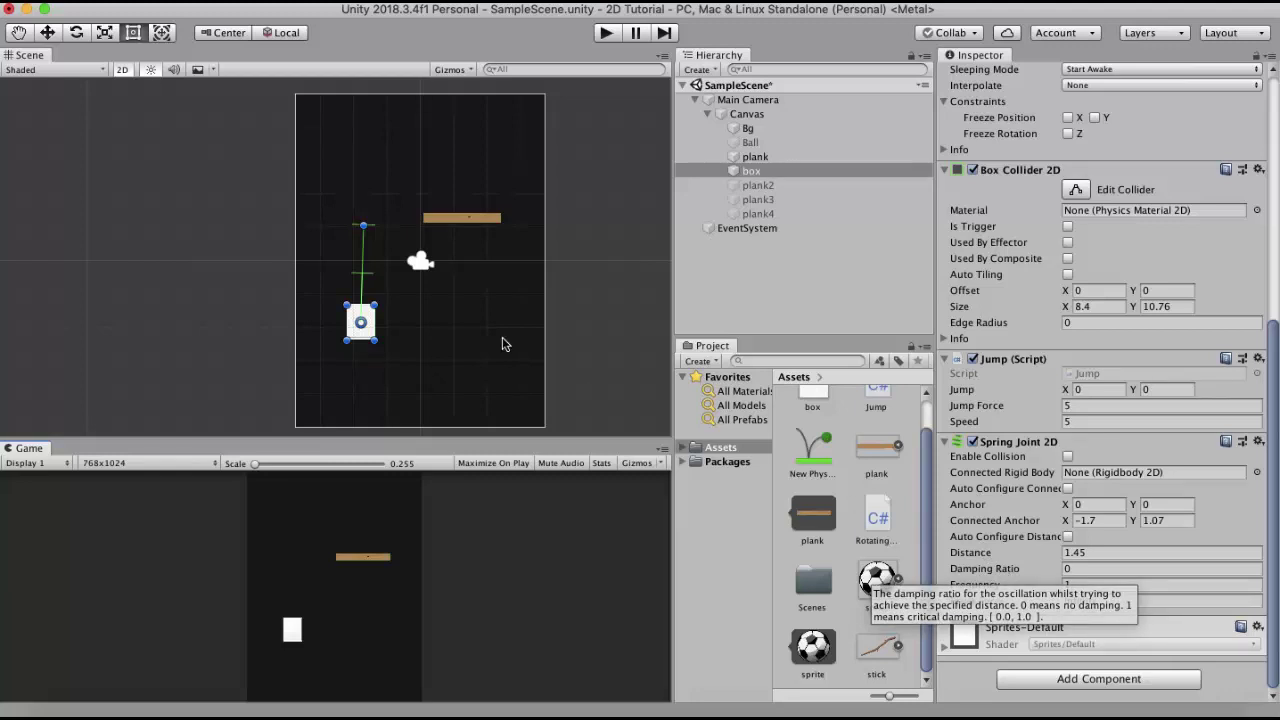
click(1080, 569)
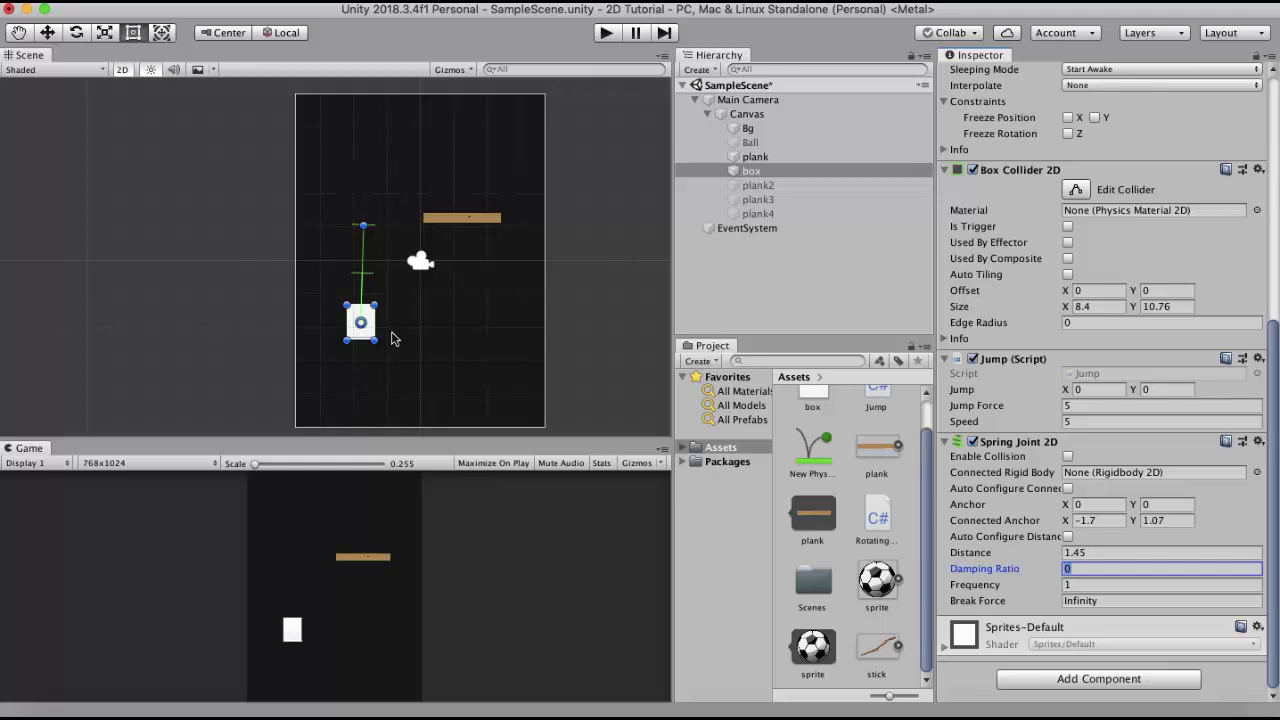
text(1)
click(606, 35)
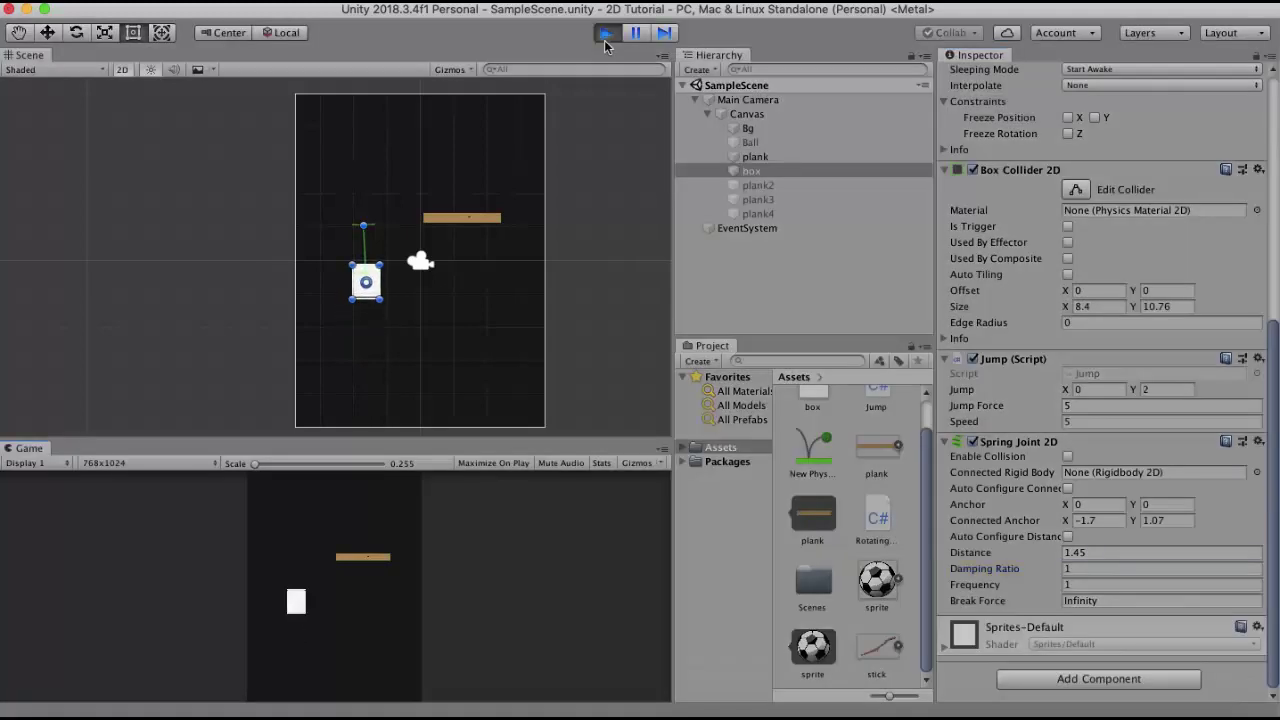
click(365, 282)
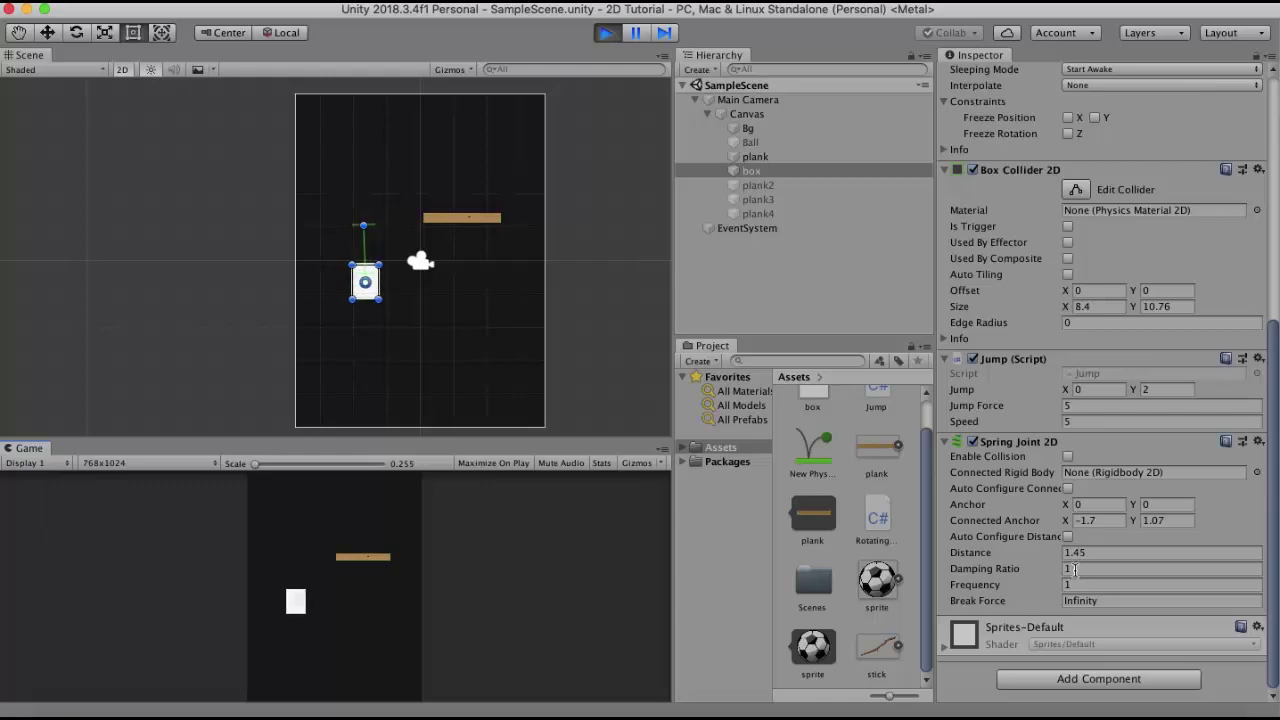
key(super+p)
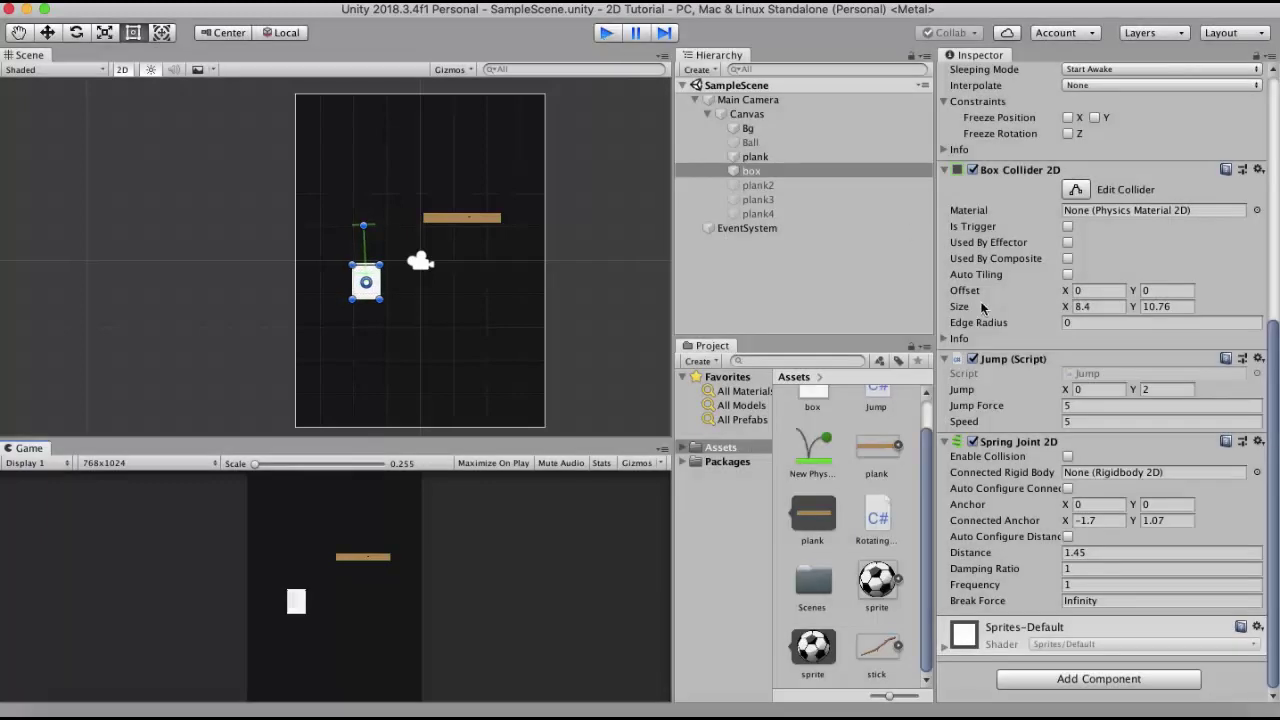
Step: Set the spring's Damping Ratio to 0.1 and test it in Play mode
click(1087, 569)
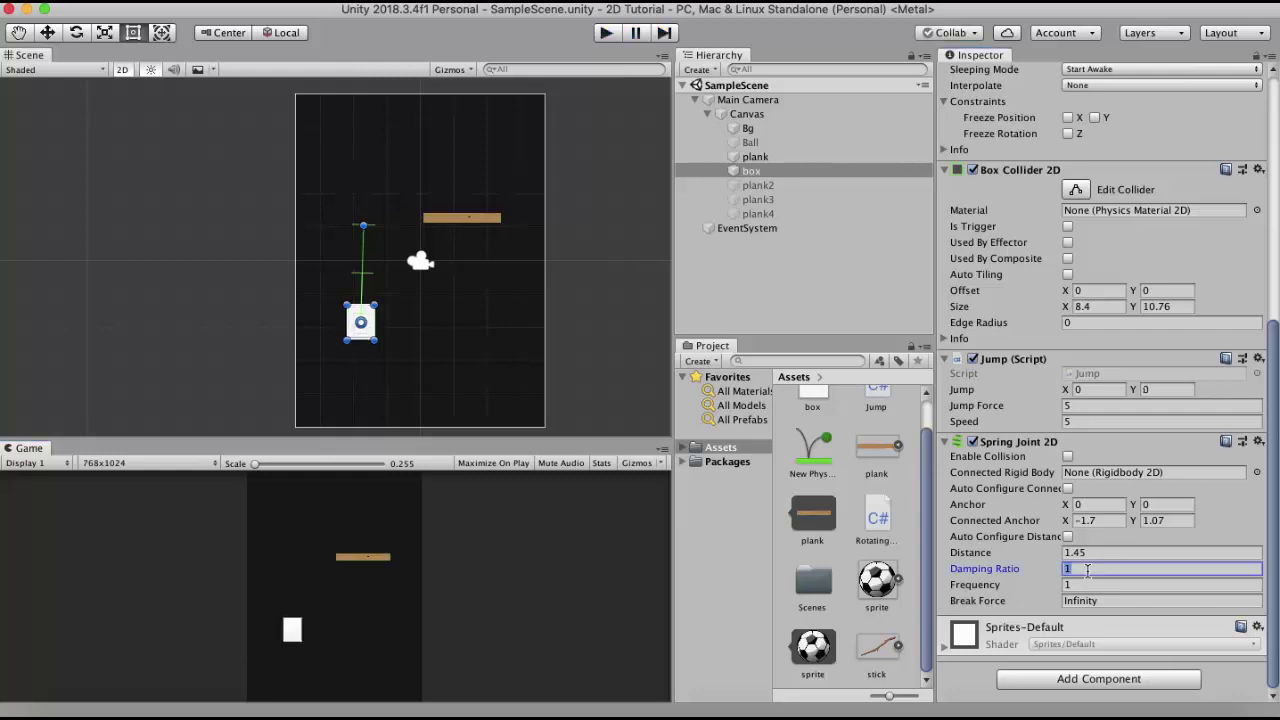
text(0.1)
click(607, 34)
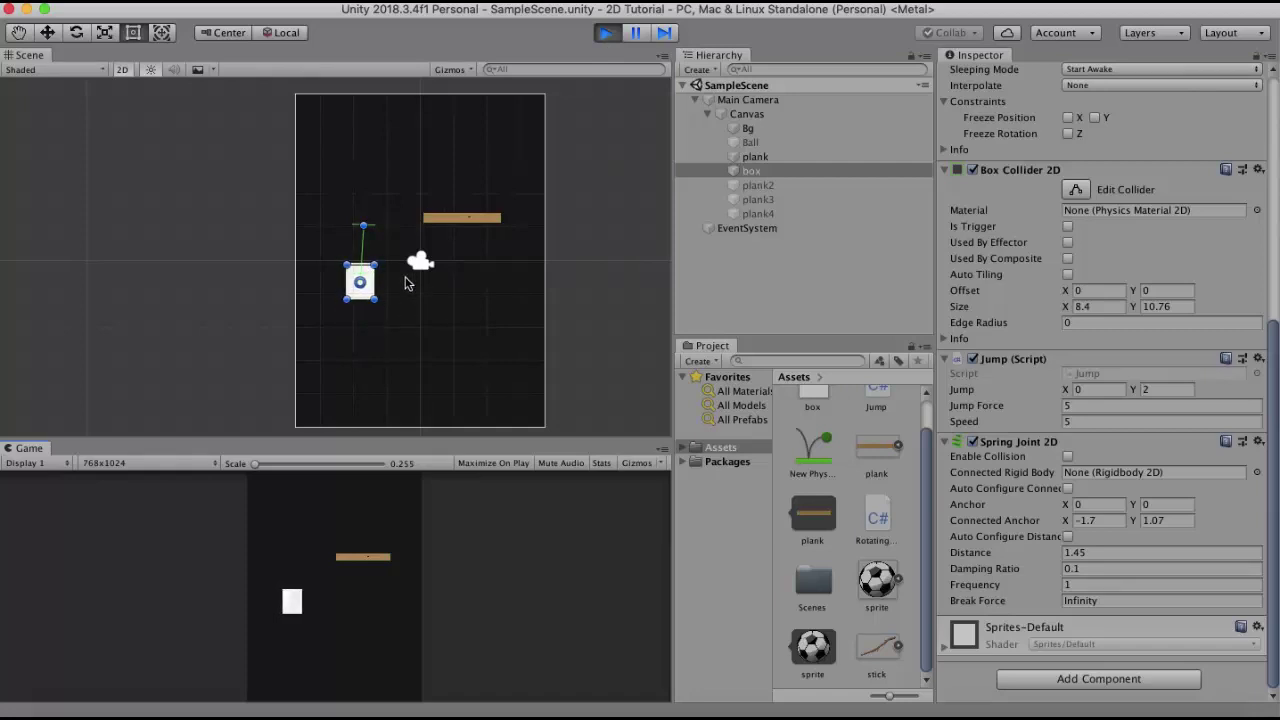
key(super+p)
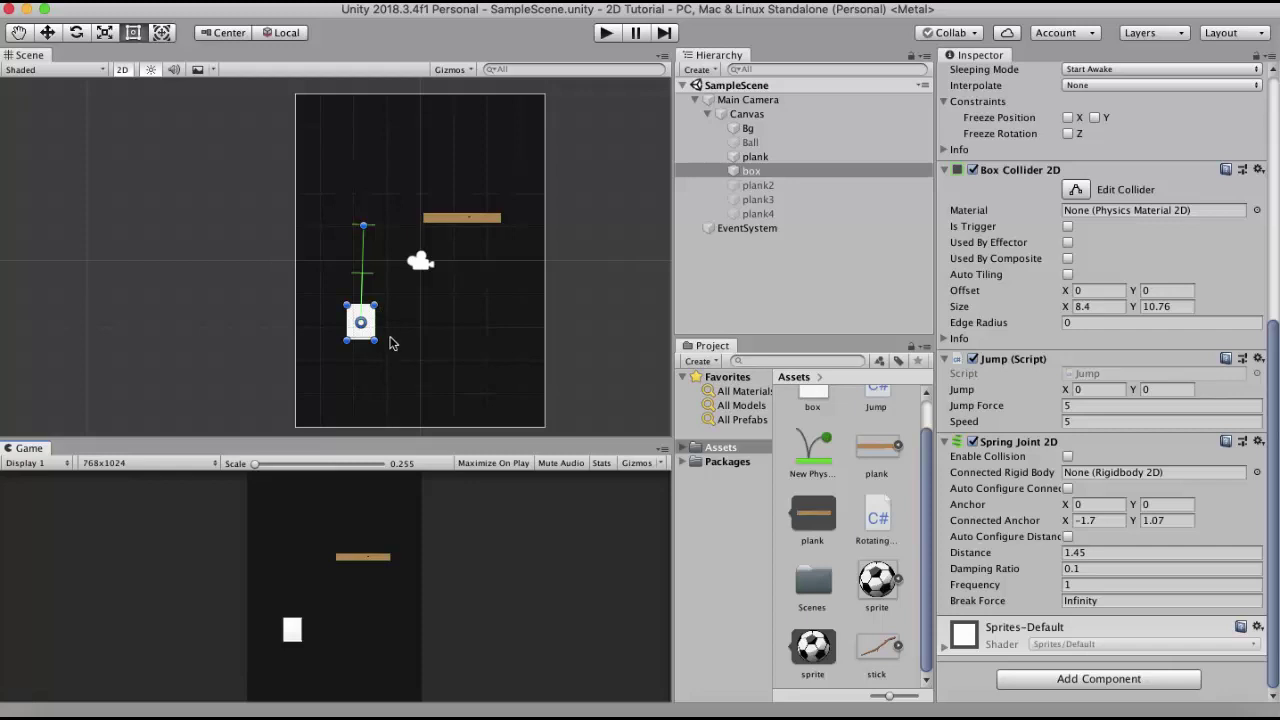
Step: Try a Frequency of 10 in Play mode with a jump, then set Frequency back to 1
click(1077, 586)
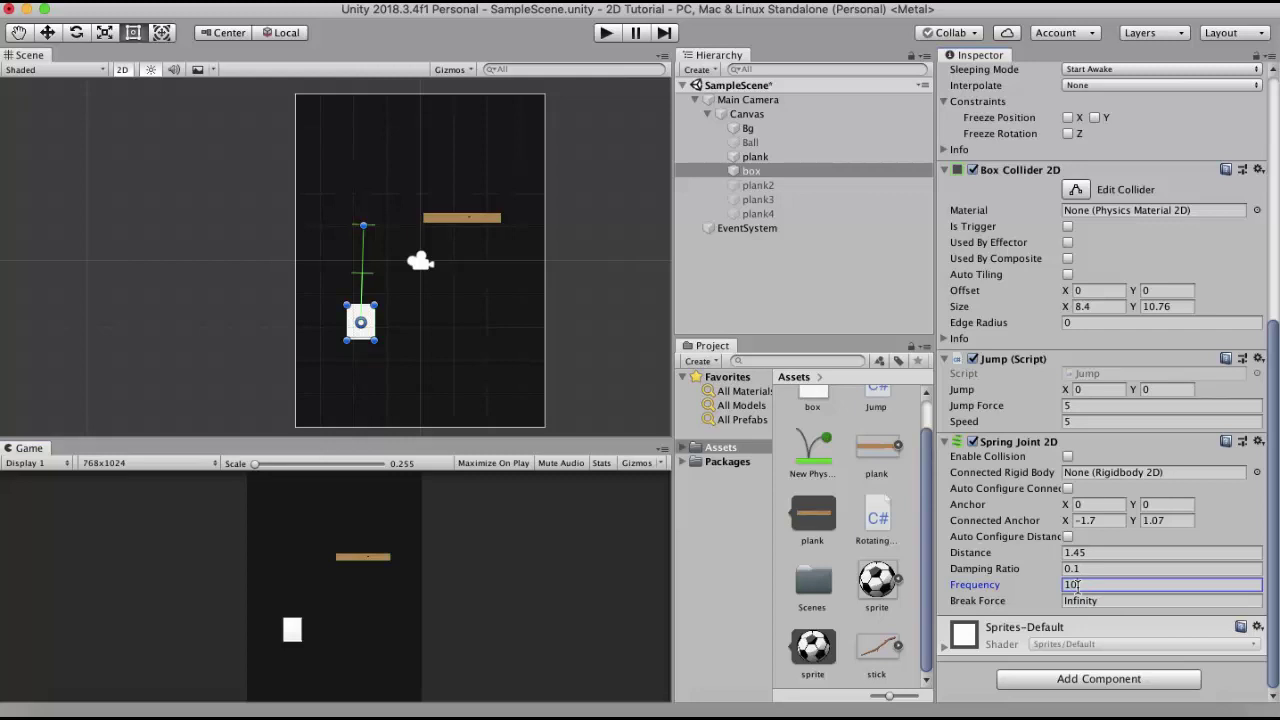
click(606, 34)
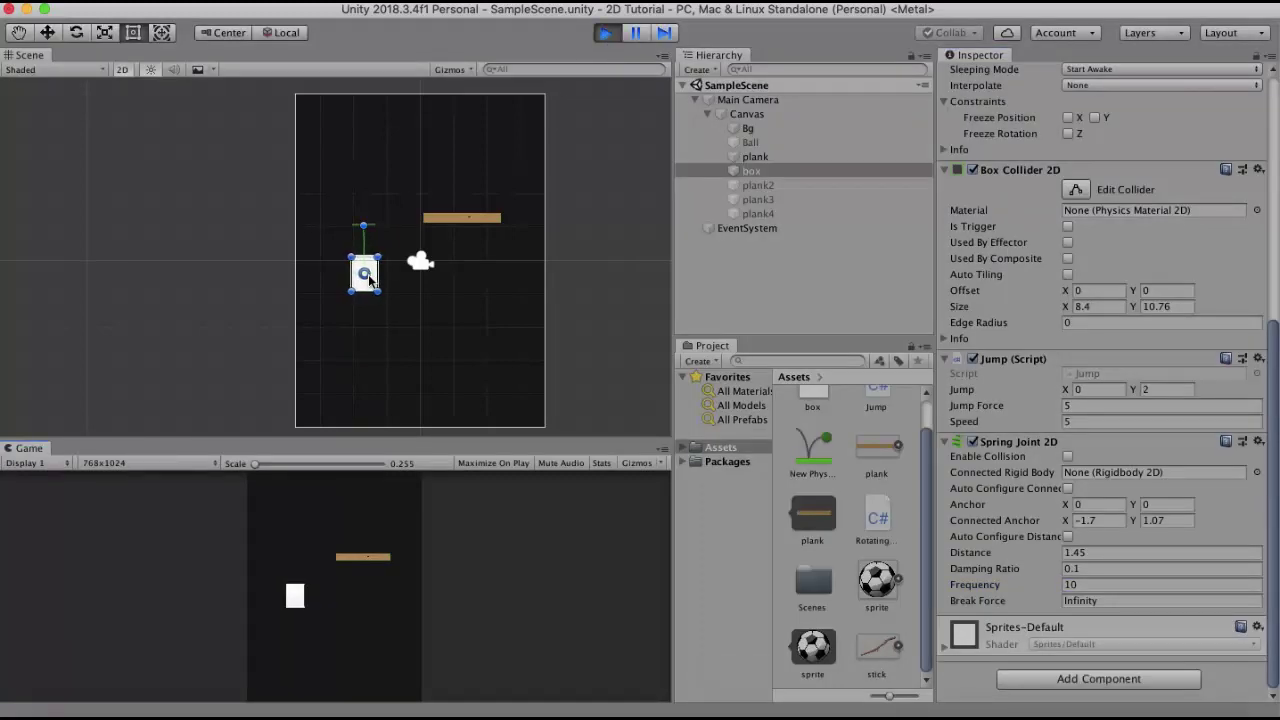
key(space)
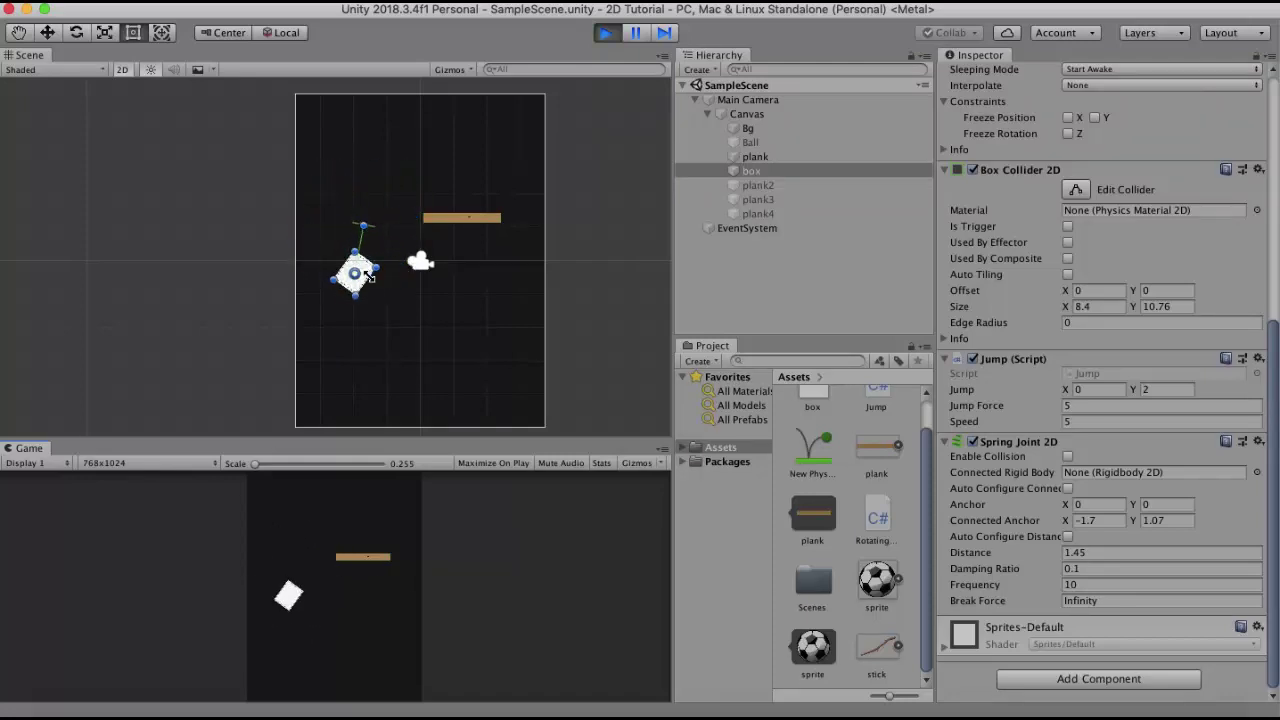
key(super+p)
click(1085, 585)
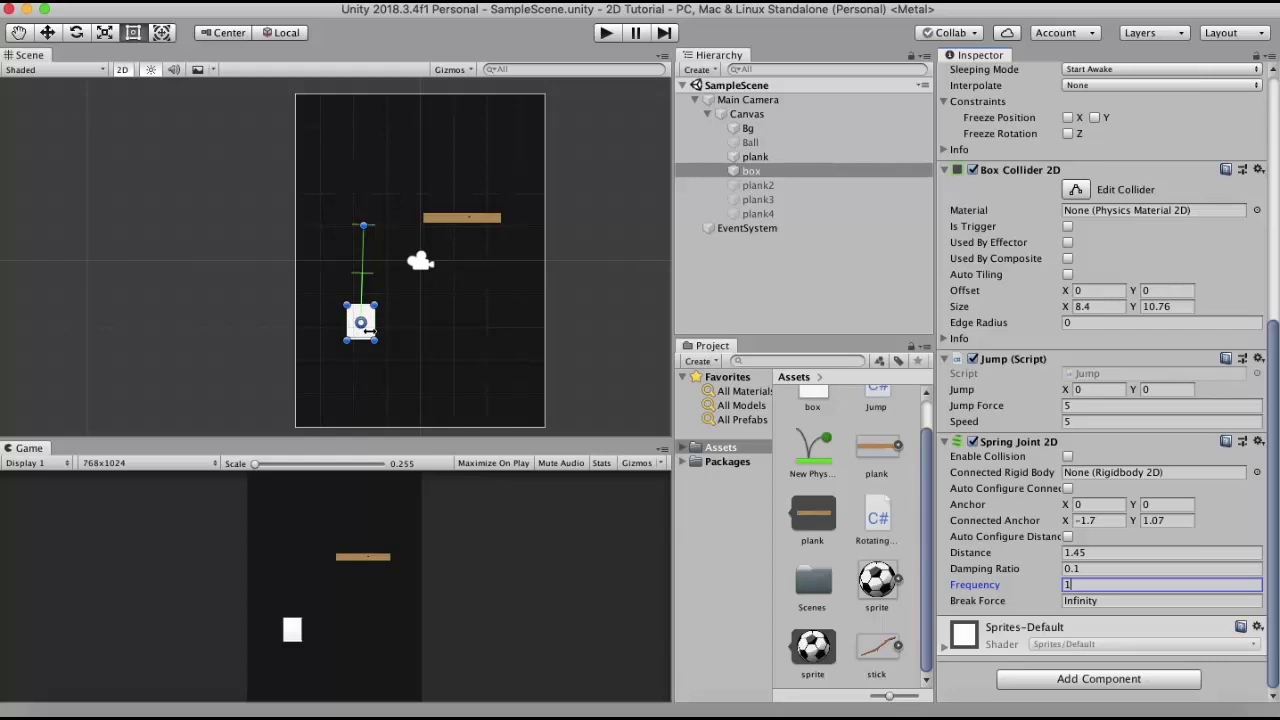
Step: Enable plank2, move it up just above the box to X -179, Y -83, and play the scene
click(774, 186)
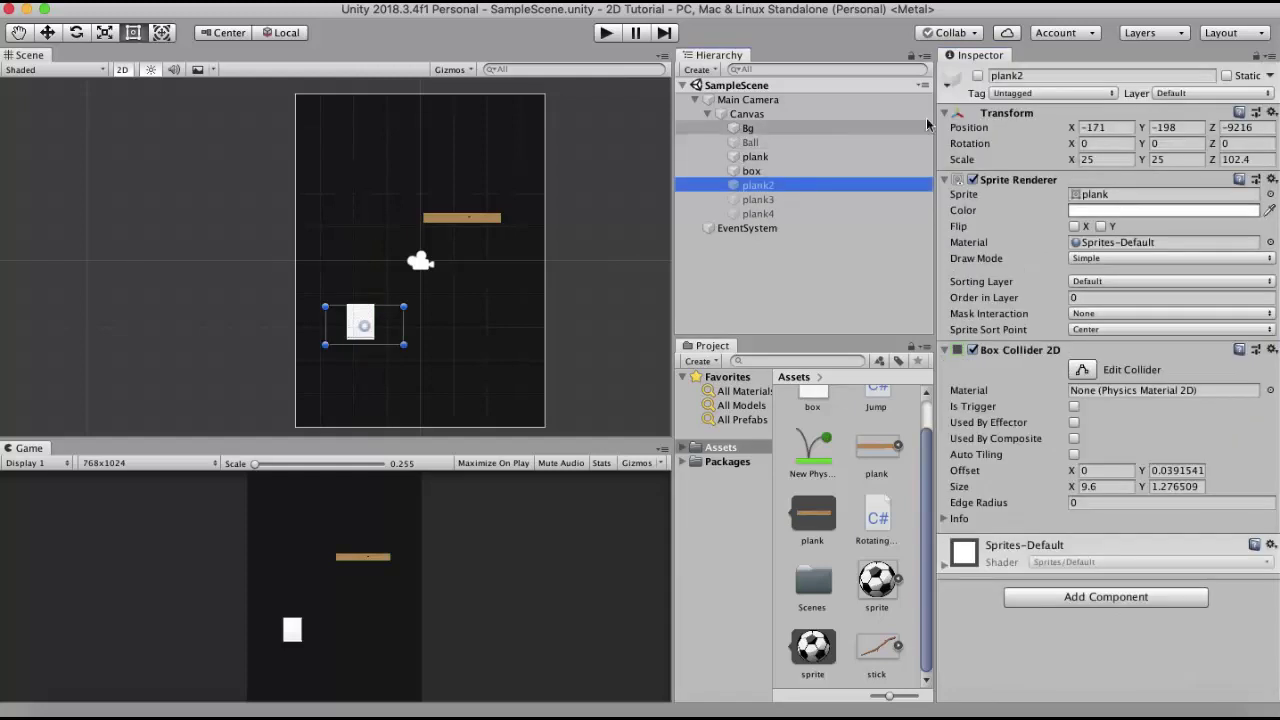
click(978, 76)
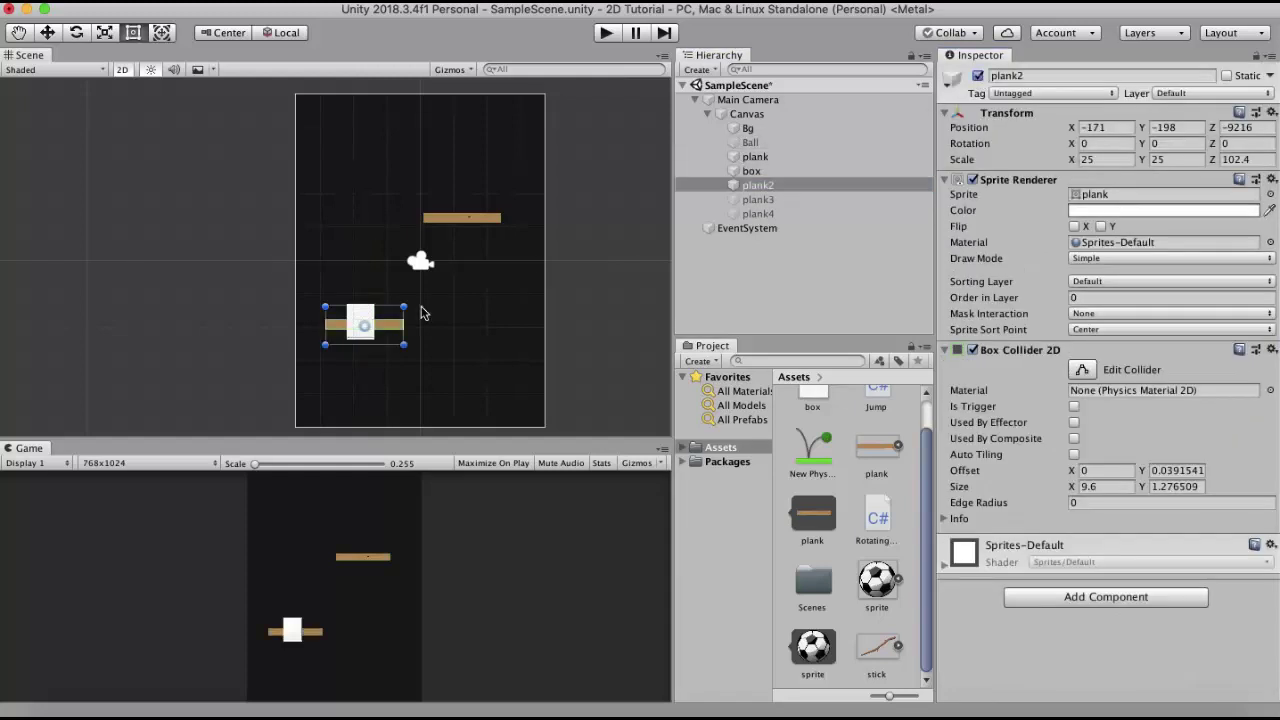
drag(395, 328, 391, 289)
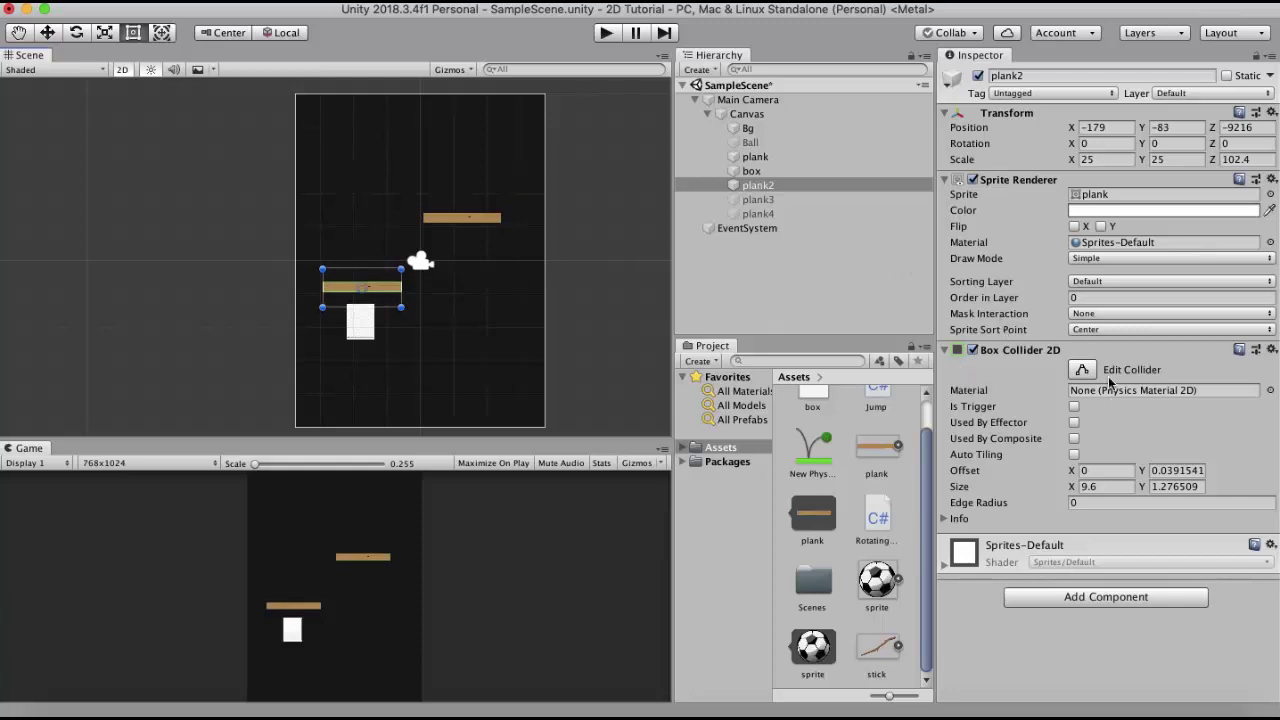
click(608, 33)
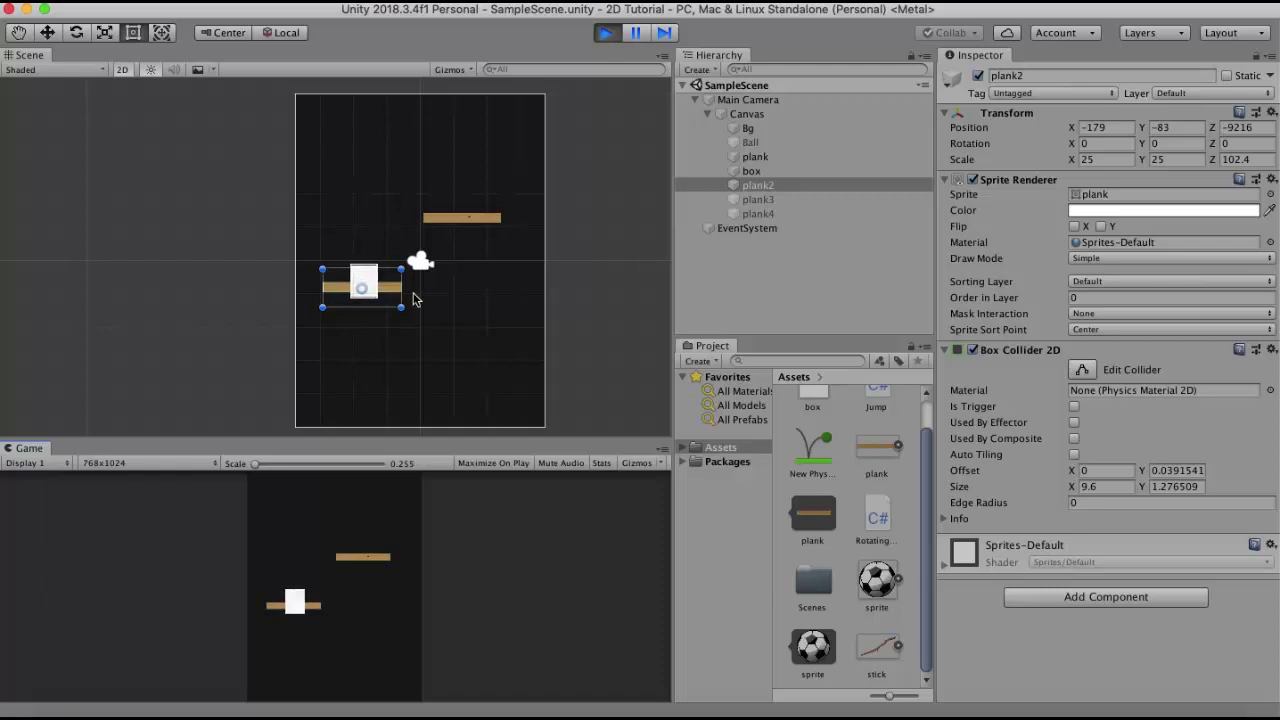
Step: Tick Enable Collision on the box's Spring Joint 2D, test it against plank2, then select plank2
key(super+p)
click(751, 171)
scroll(1162, 488, down, 5)
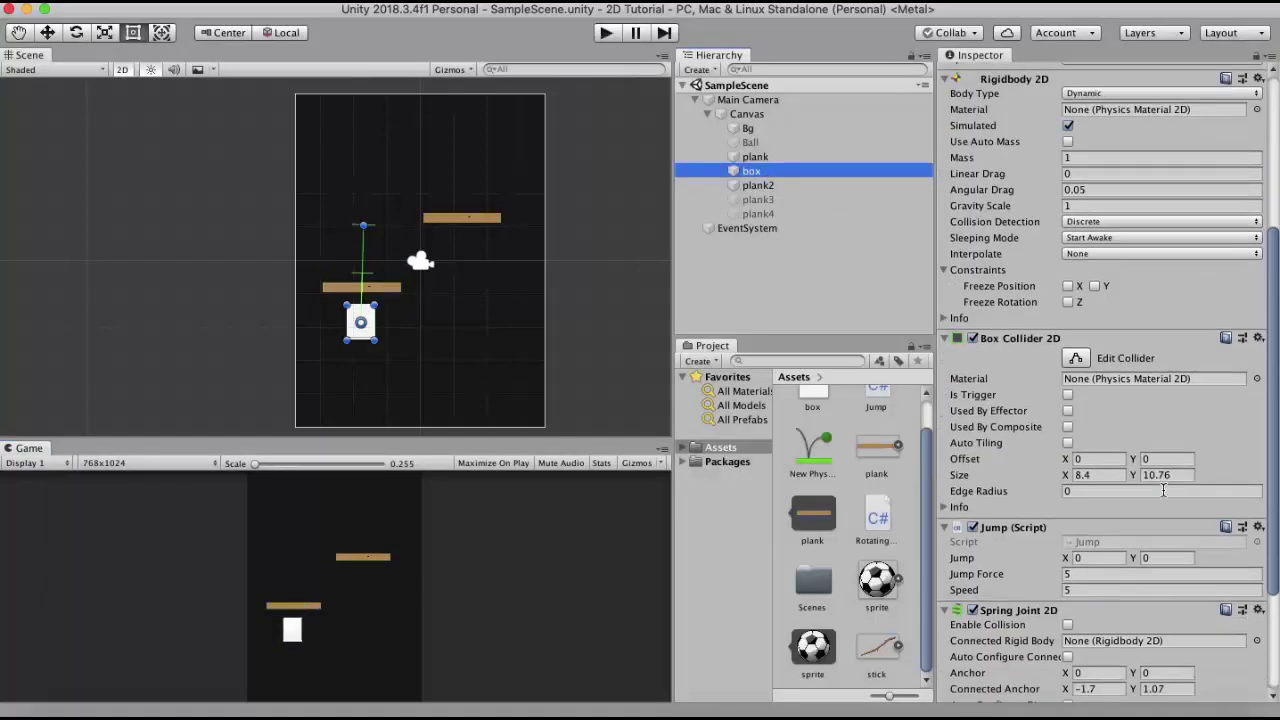
scroll(1163, 490, down, 4)
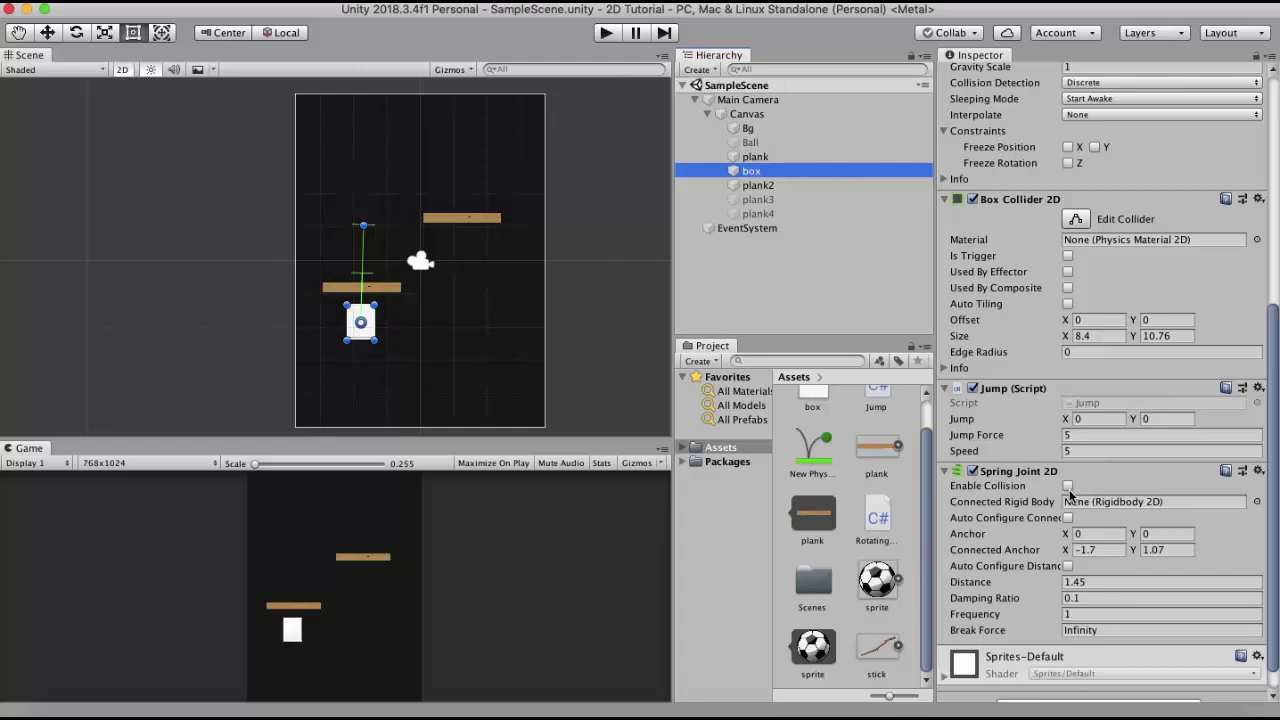
click(1067, 486)
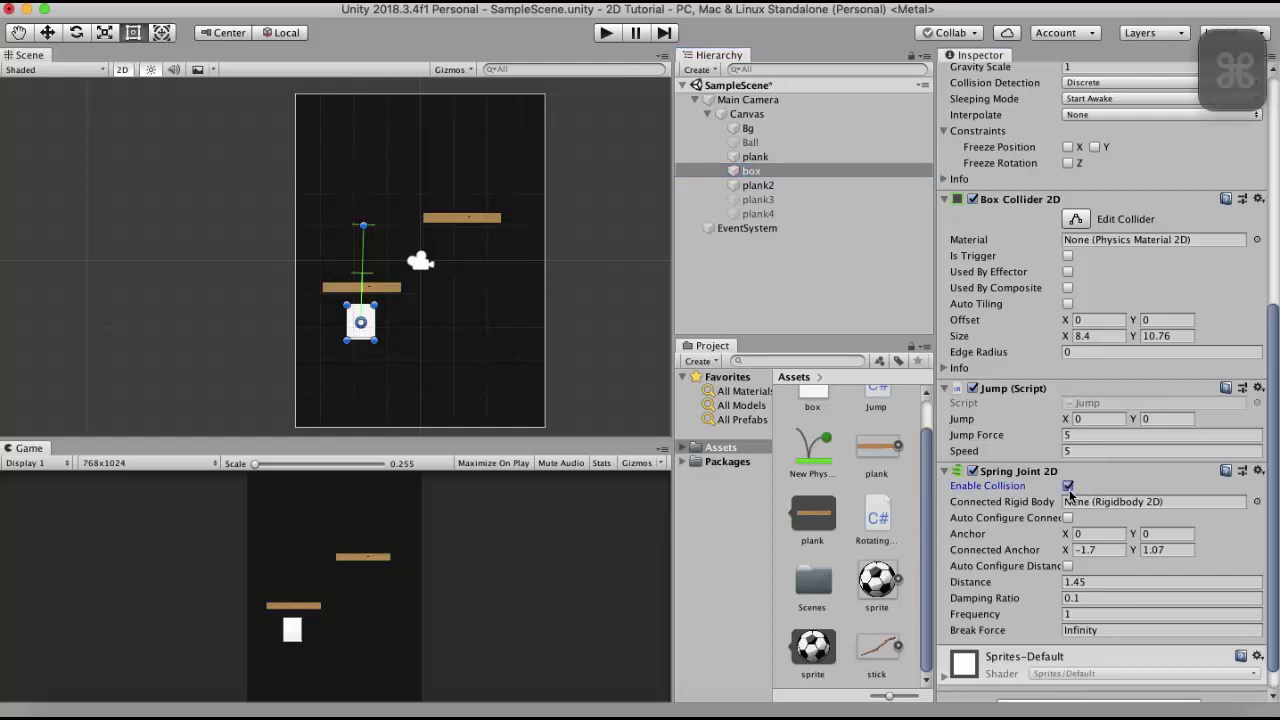
click(601, 33)
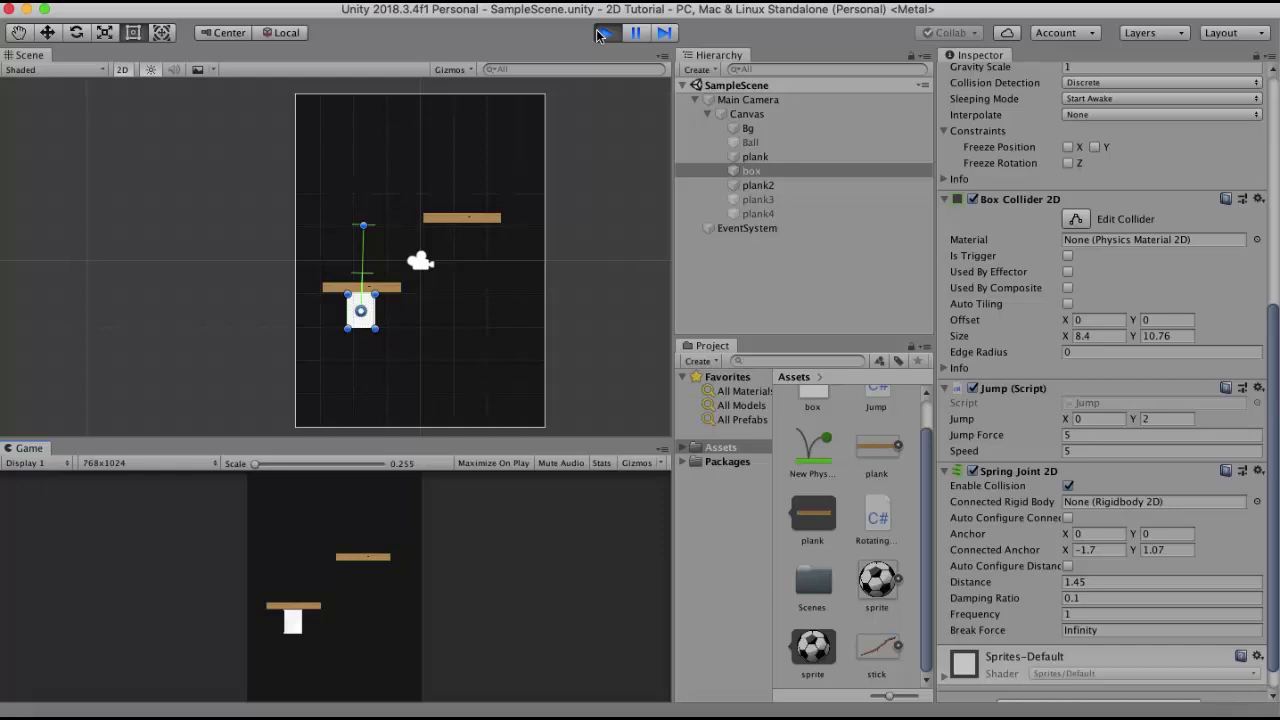
click(600, 34)
click(758, 187)
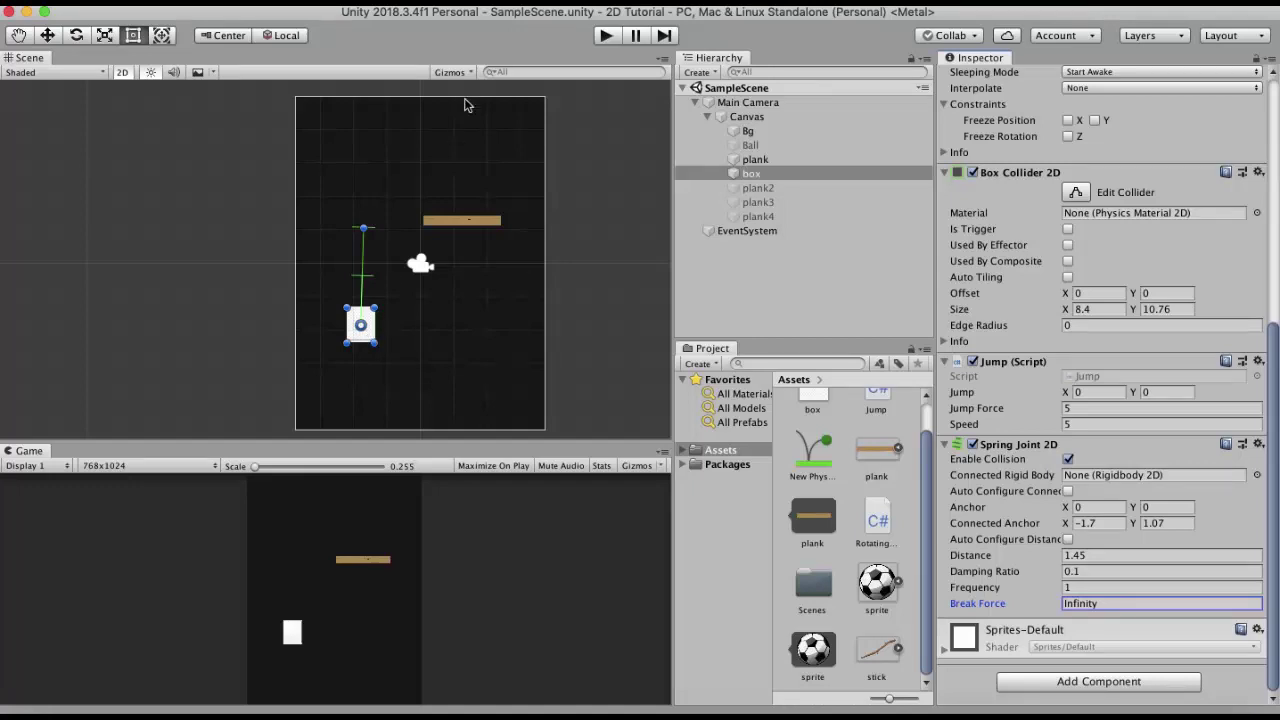
Step: Change the spring's Break Force from Infinity to 60 and test it in Play mode
click(606, 36)
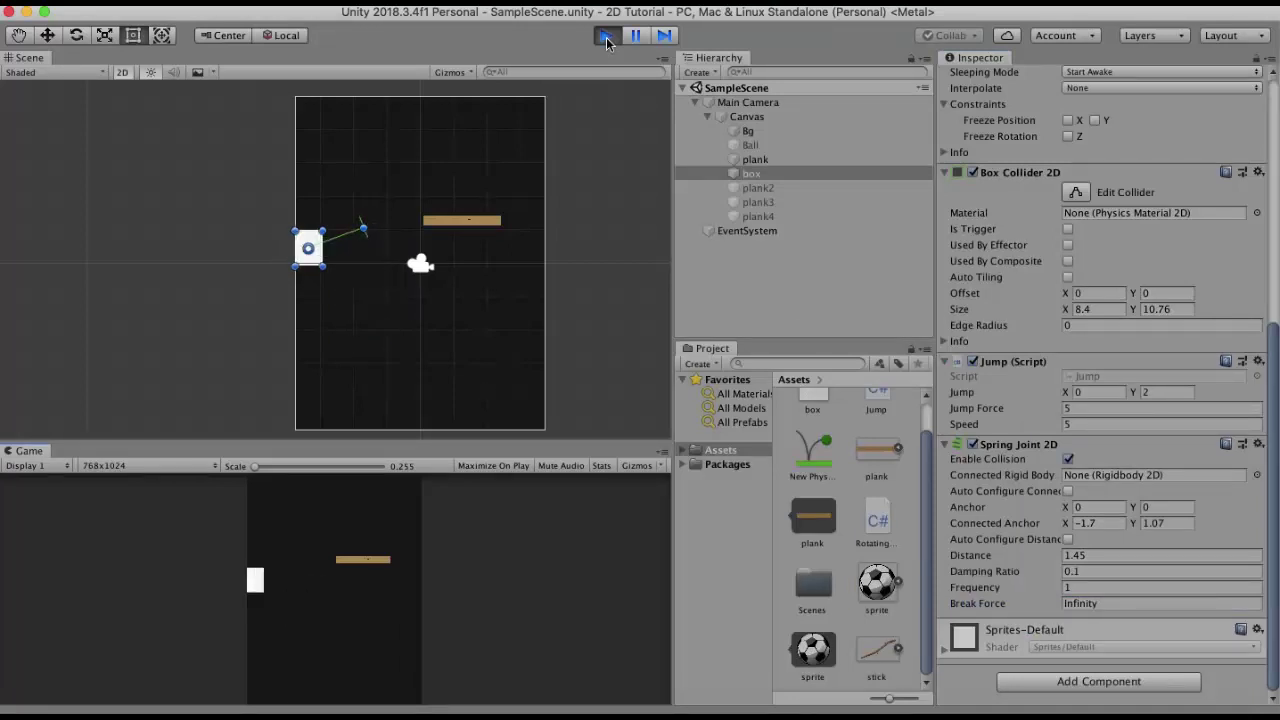
click(606, 37)
click(1129, 604)
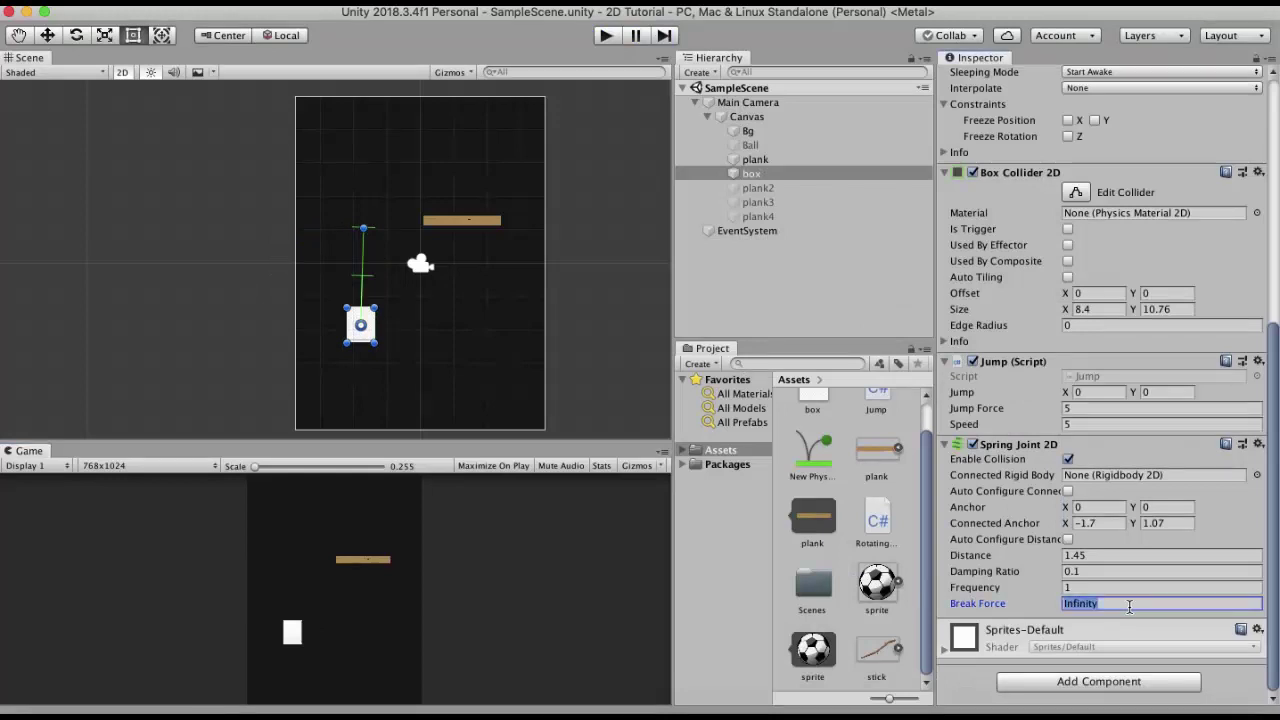
double_click(1100, 603)
text(60)
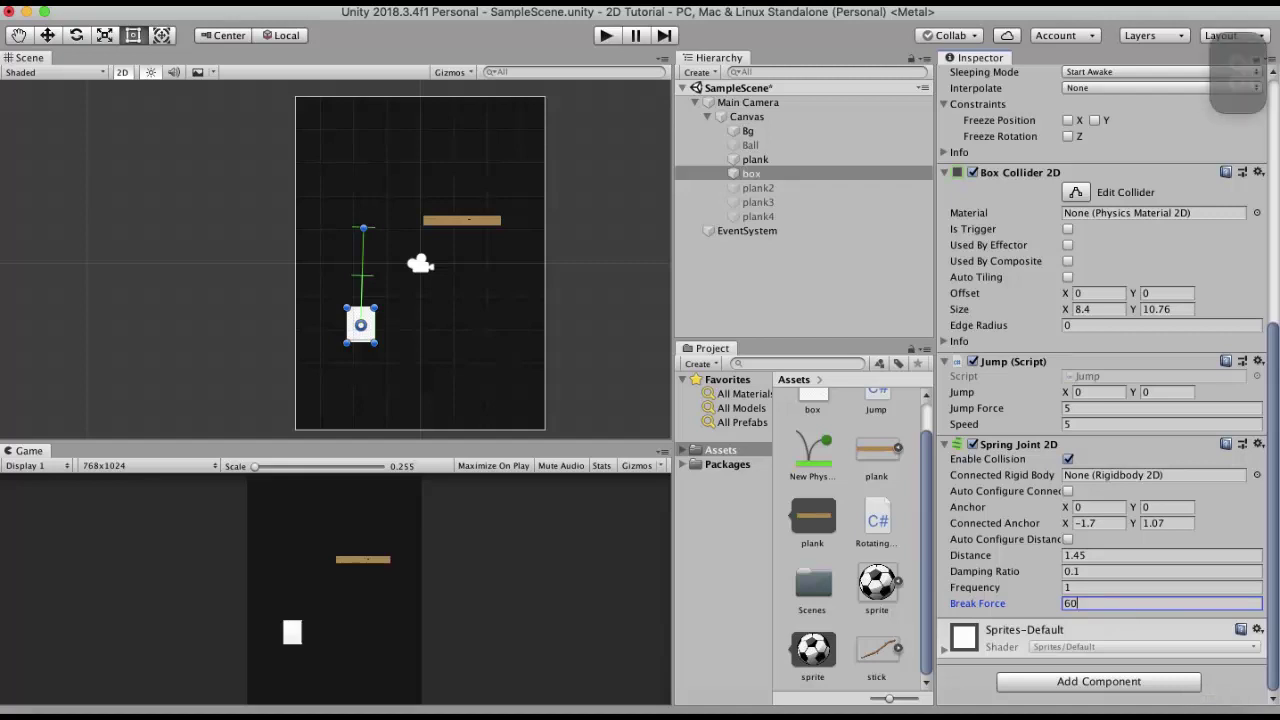
click(605, 37)
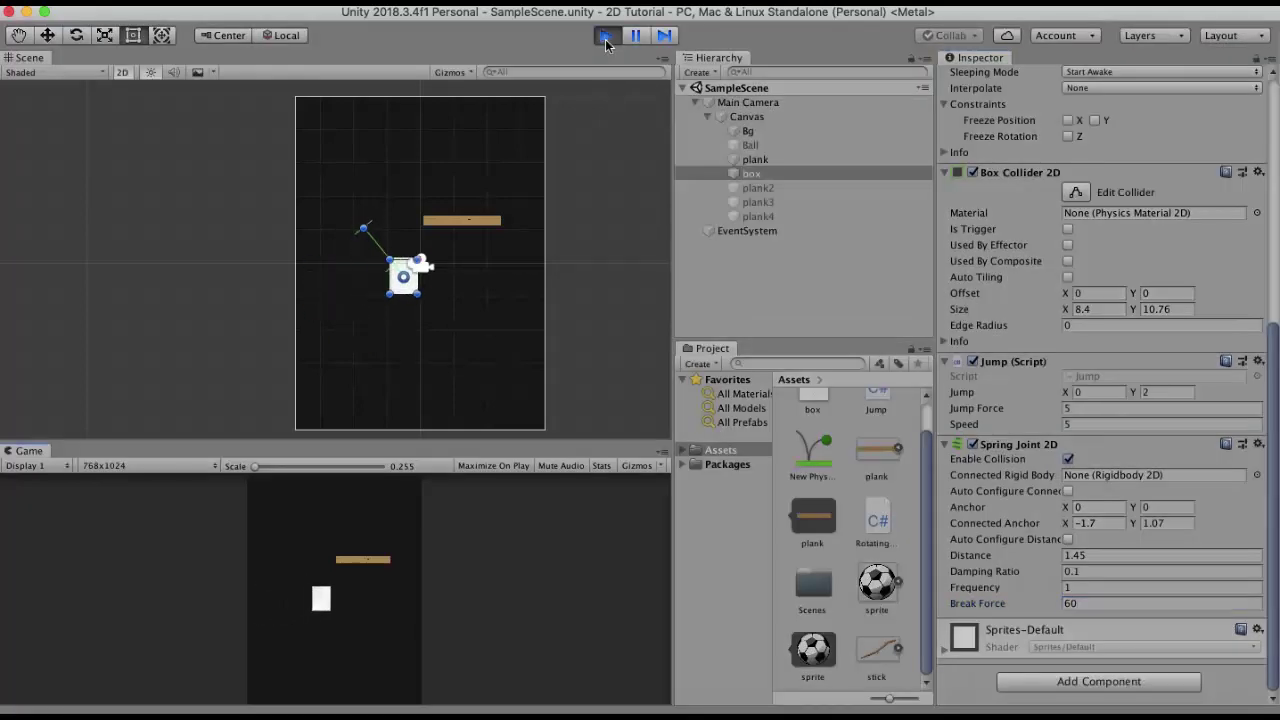
click(606, 40)
Step: Test a Break Force of 50, restore it to Infinity, and select the plank
click(1096, 602)
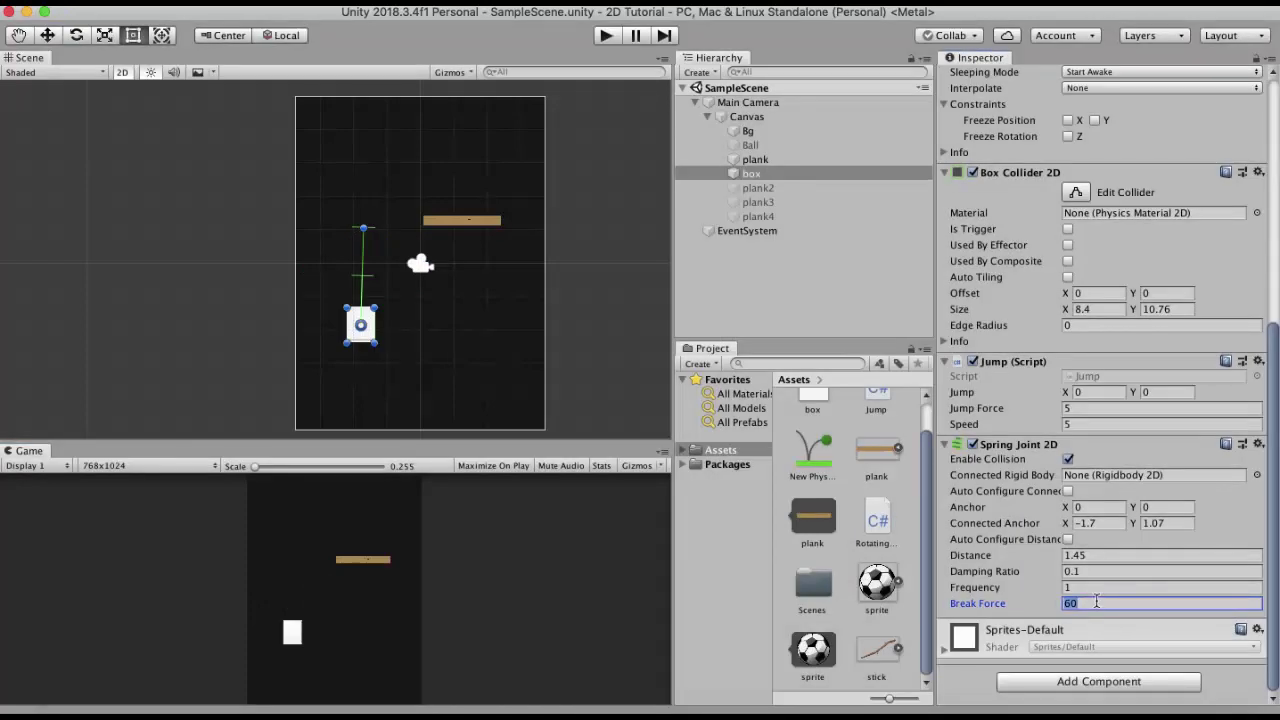
click(605, 37)
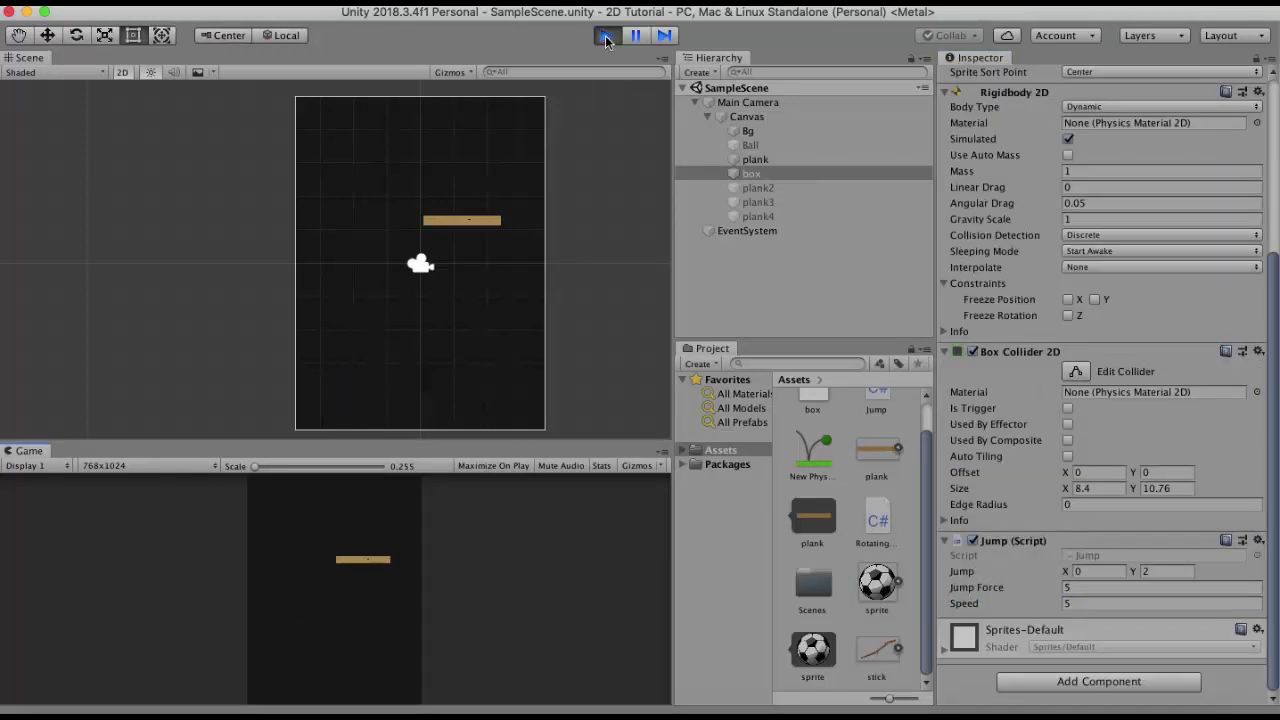
click(606, 38)
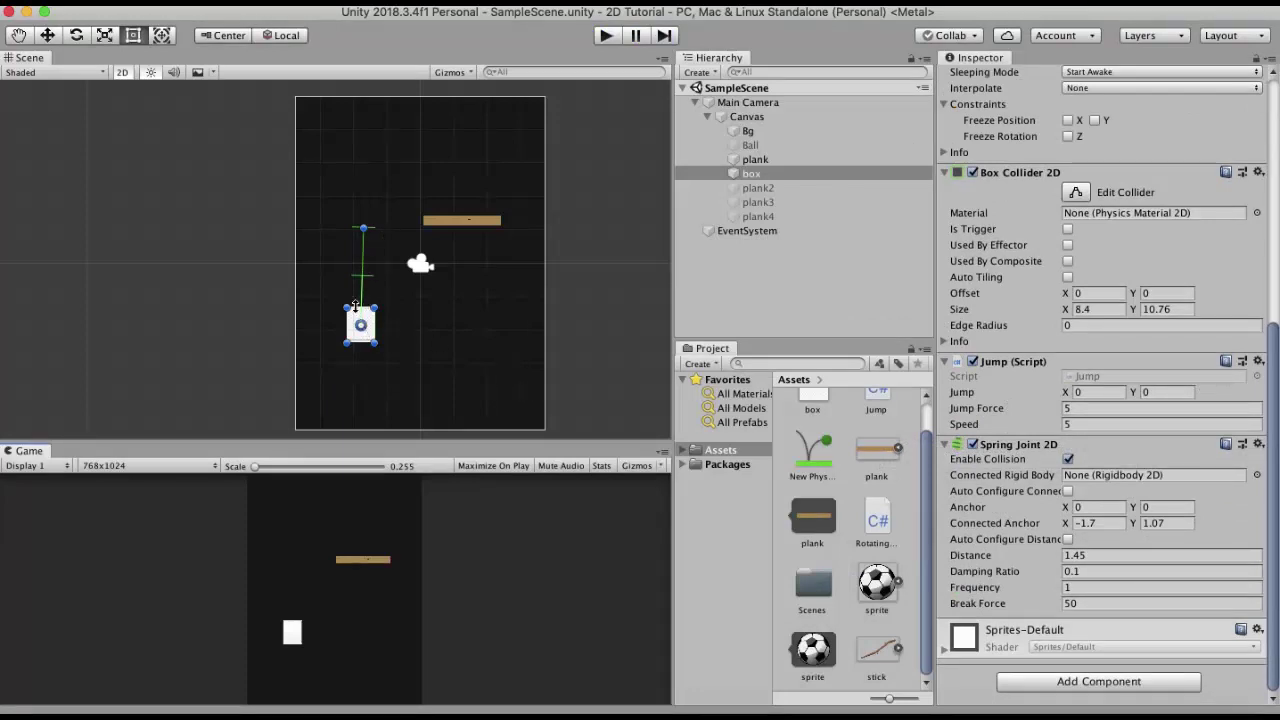
click(1160, 603)
text(Infinity)
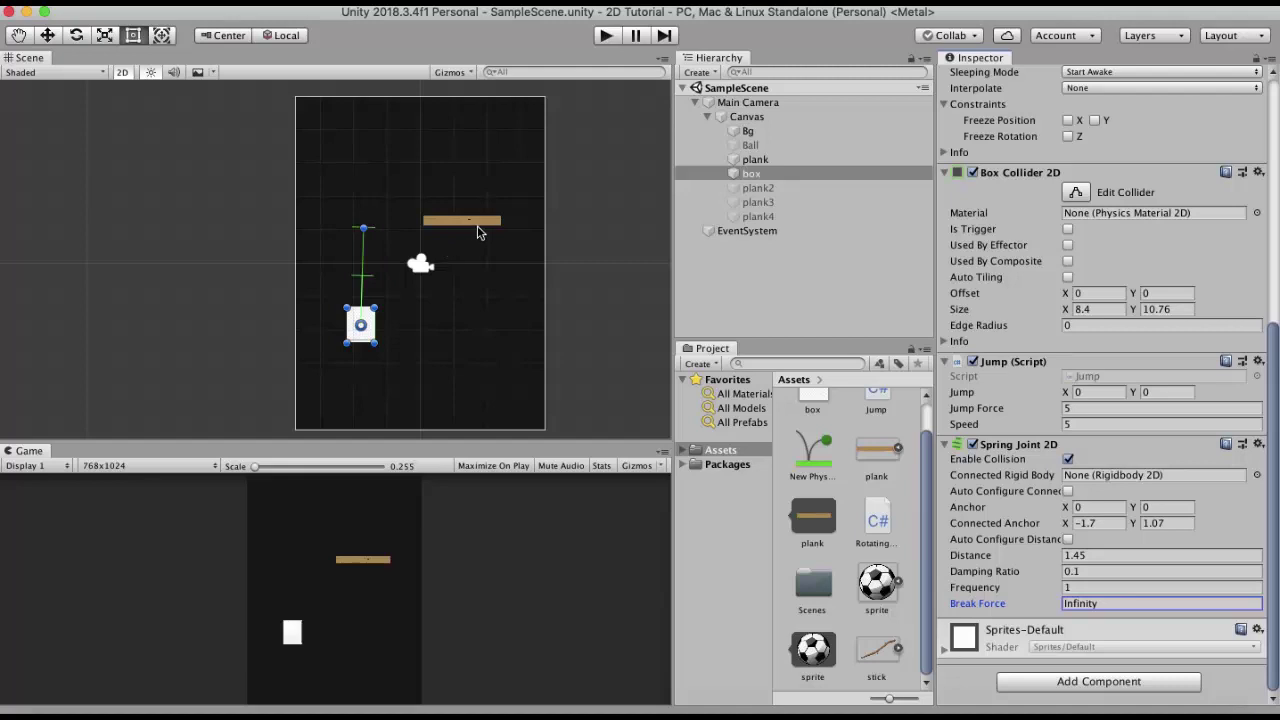
click(834, 159)
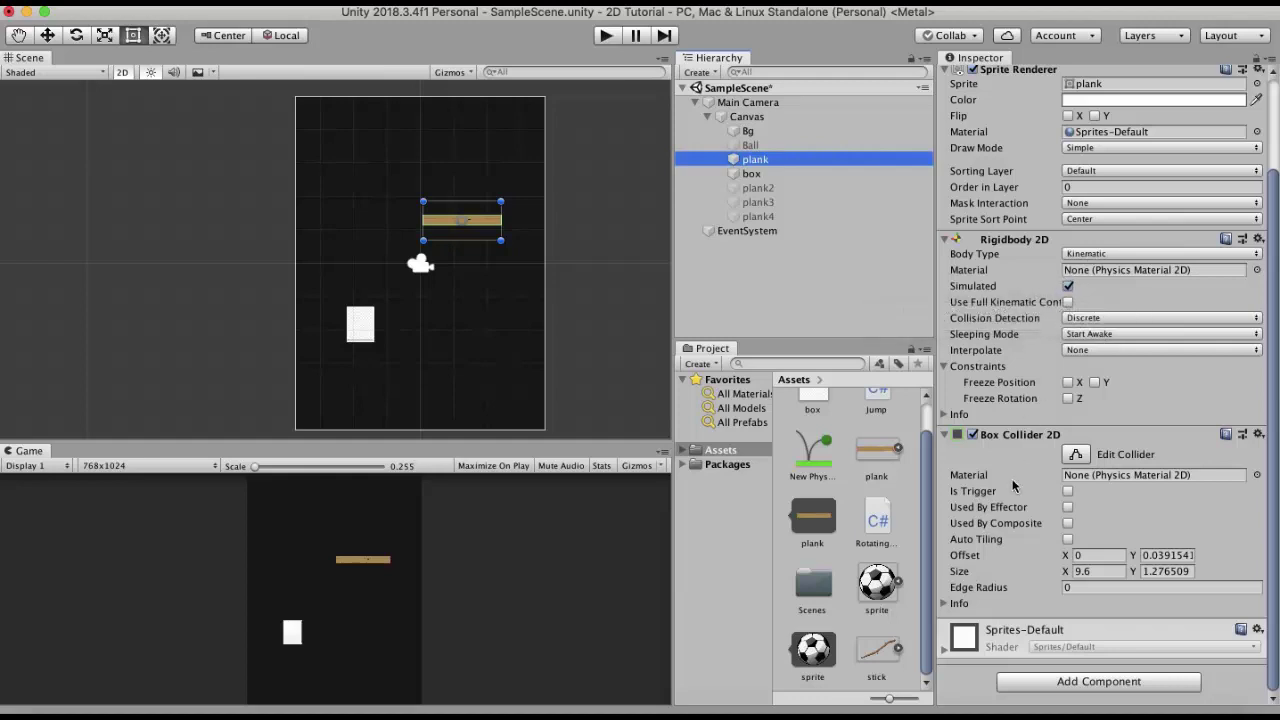
Step: Connect the box's Spring Joint 2D to the plank's Rigidbody 2D and frame them in the Scene view
click(790, 173)
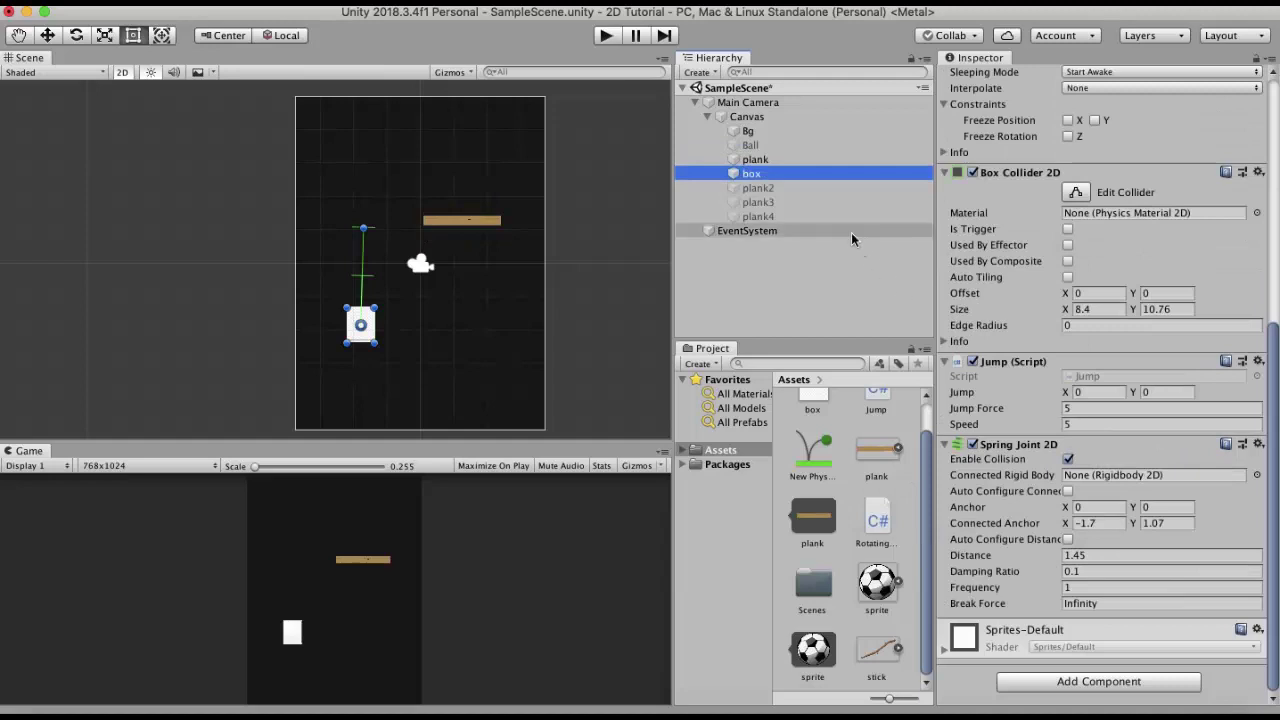
drag(785, 158, 1120, 483)
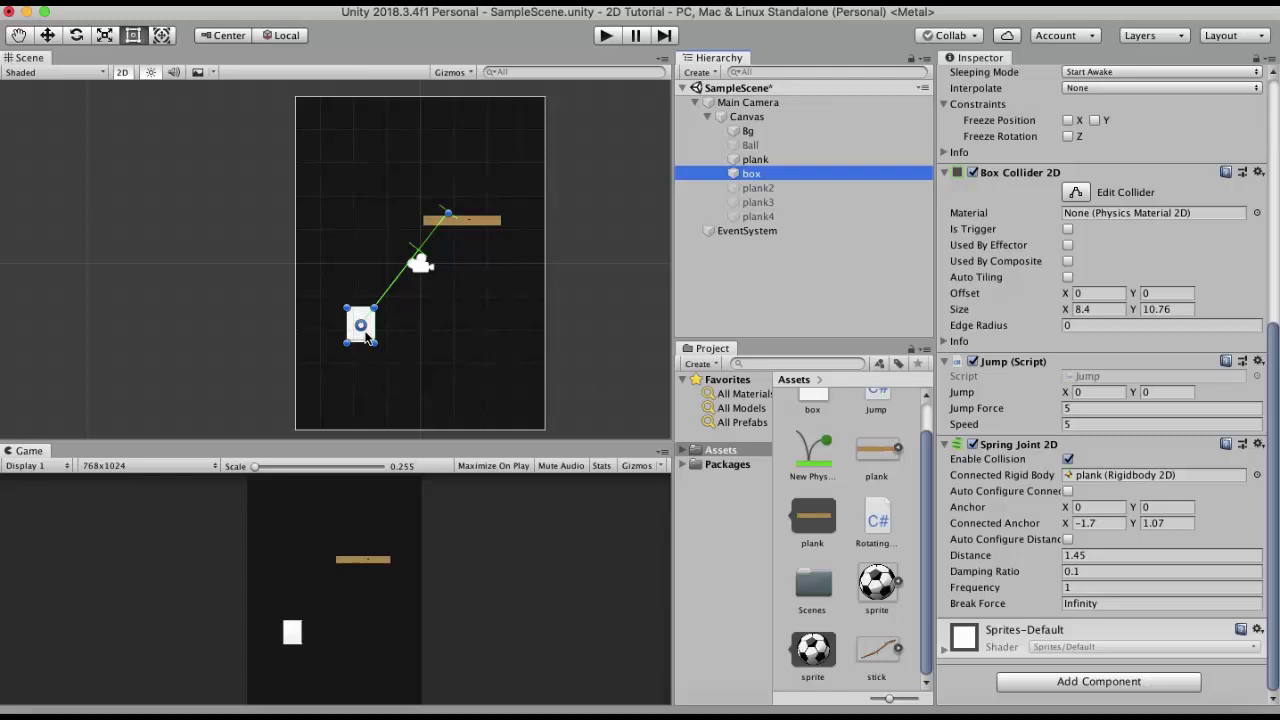
scroll(365, 338, up, 5)
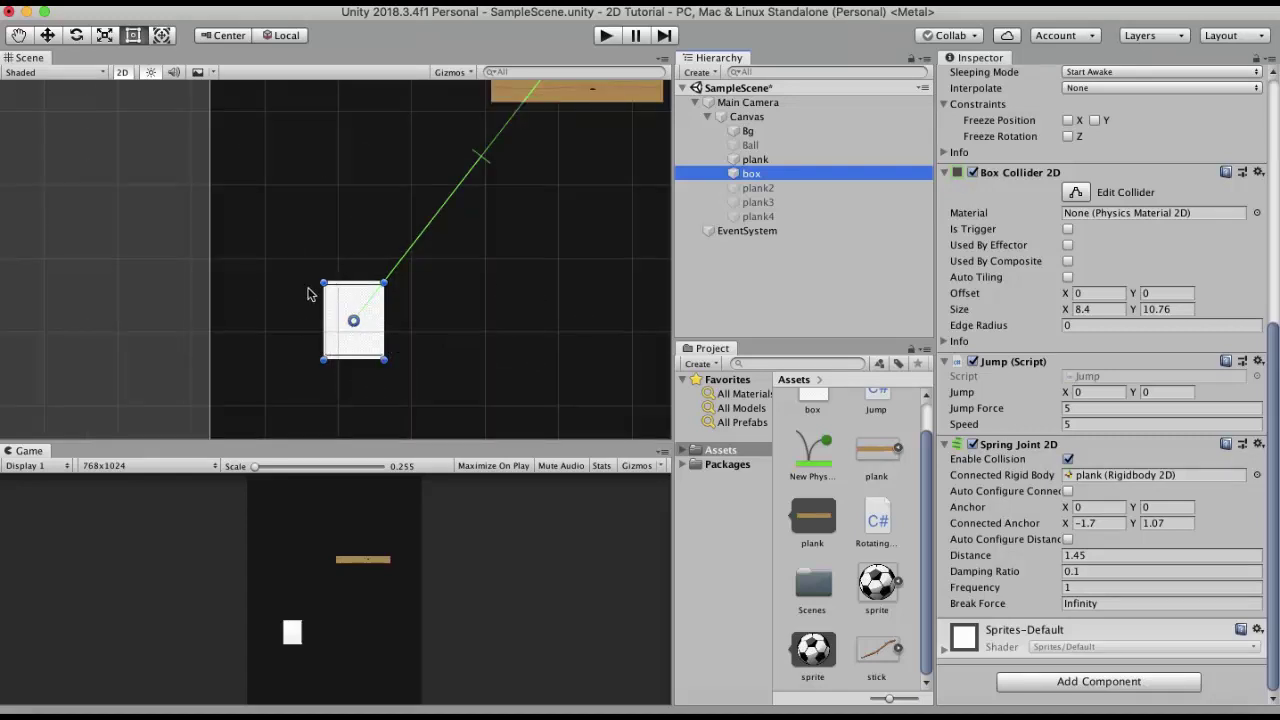
click(363, 336)
key(f)
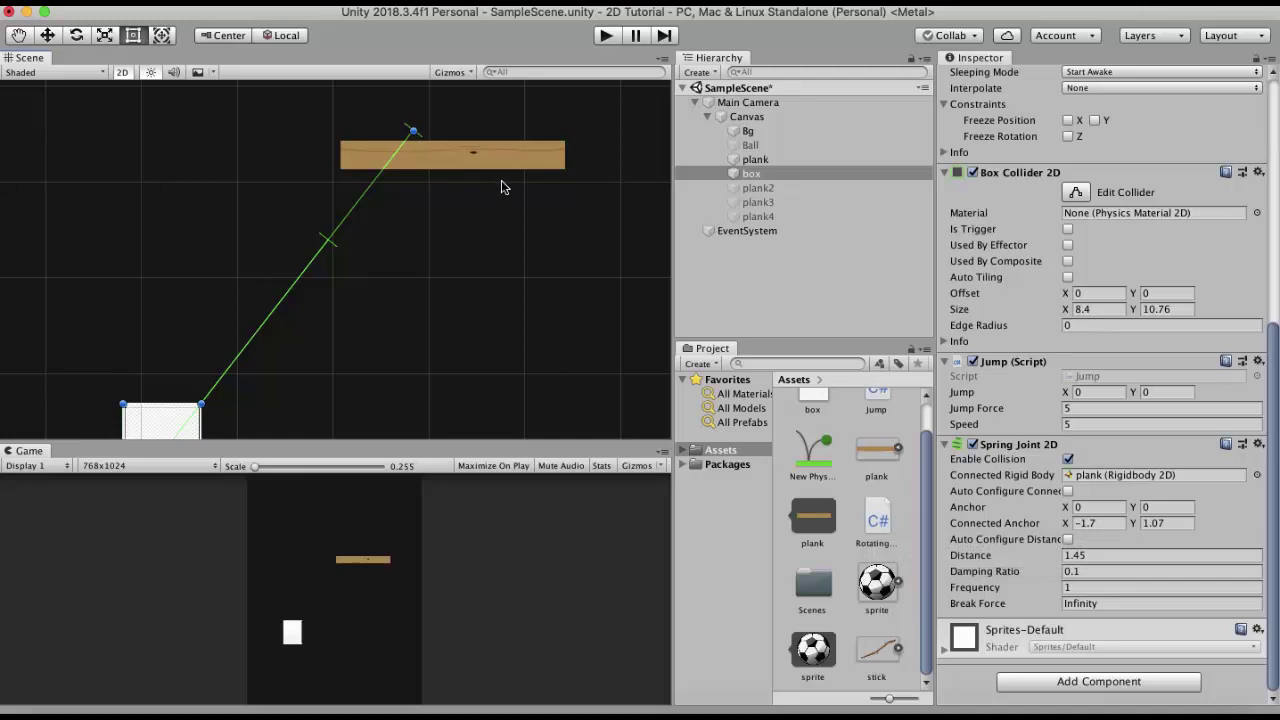
Step: Set the Connected Anchor to X 0, Y 0 and play the scene to watch the swing
double_click(1091, 521)
text(0)
key(Tab)
text(0)
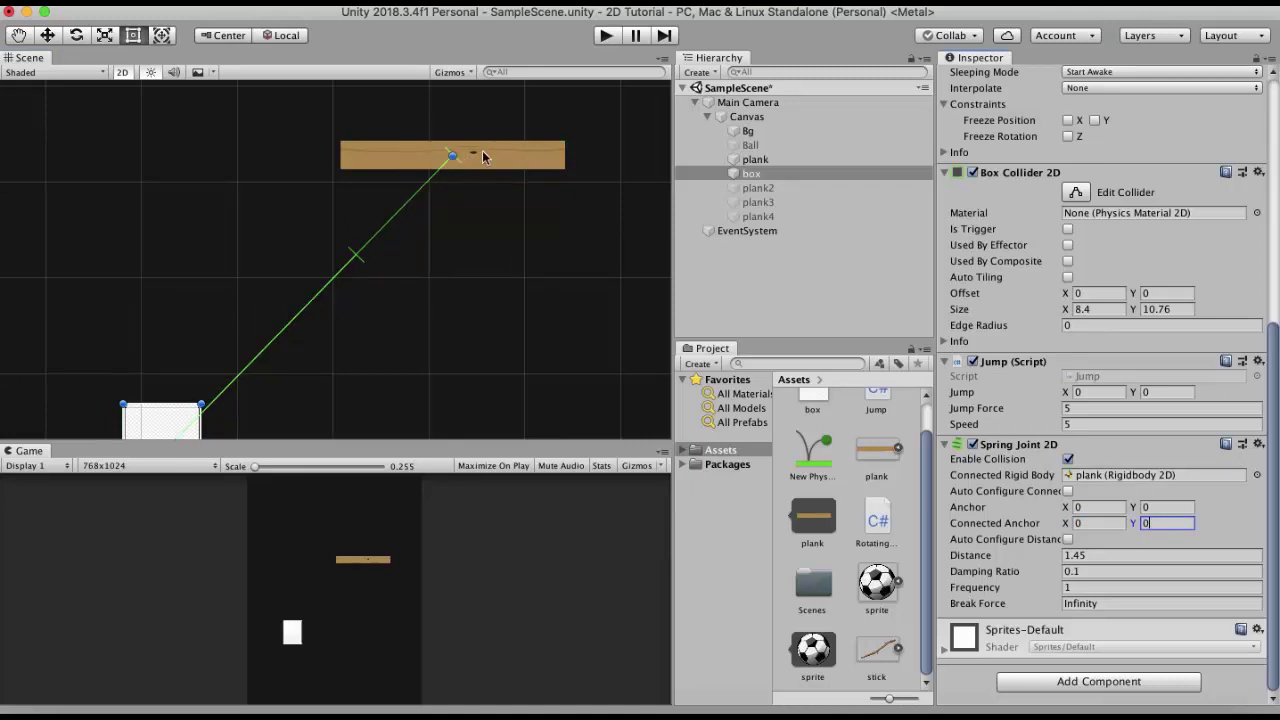
click(606, 36)
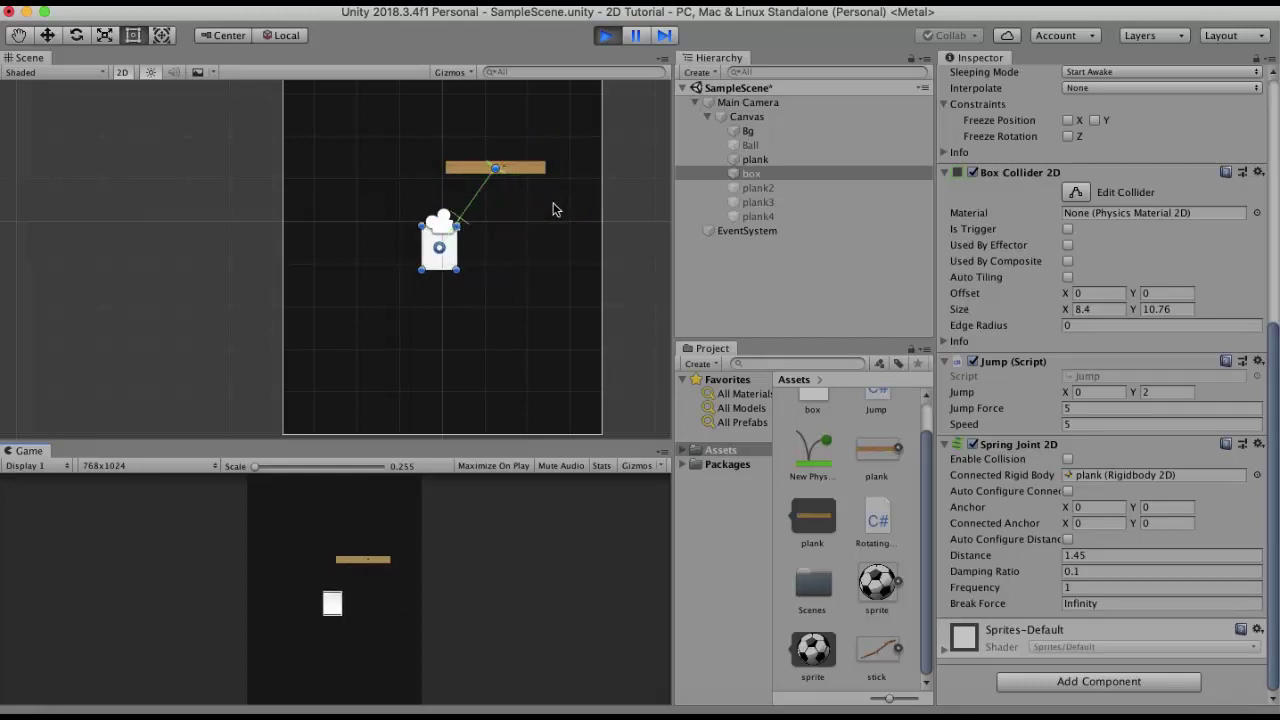
Step: Test the spring with Enable Collision on, then switch collision off and select plank2
click(604, 37)
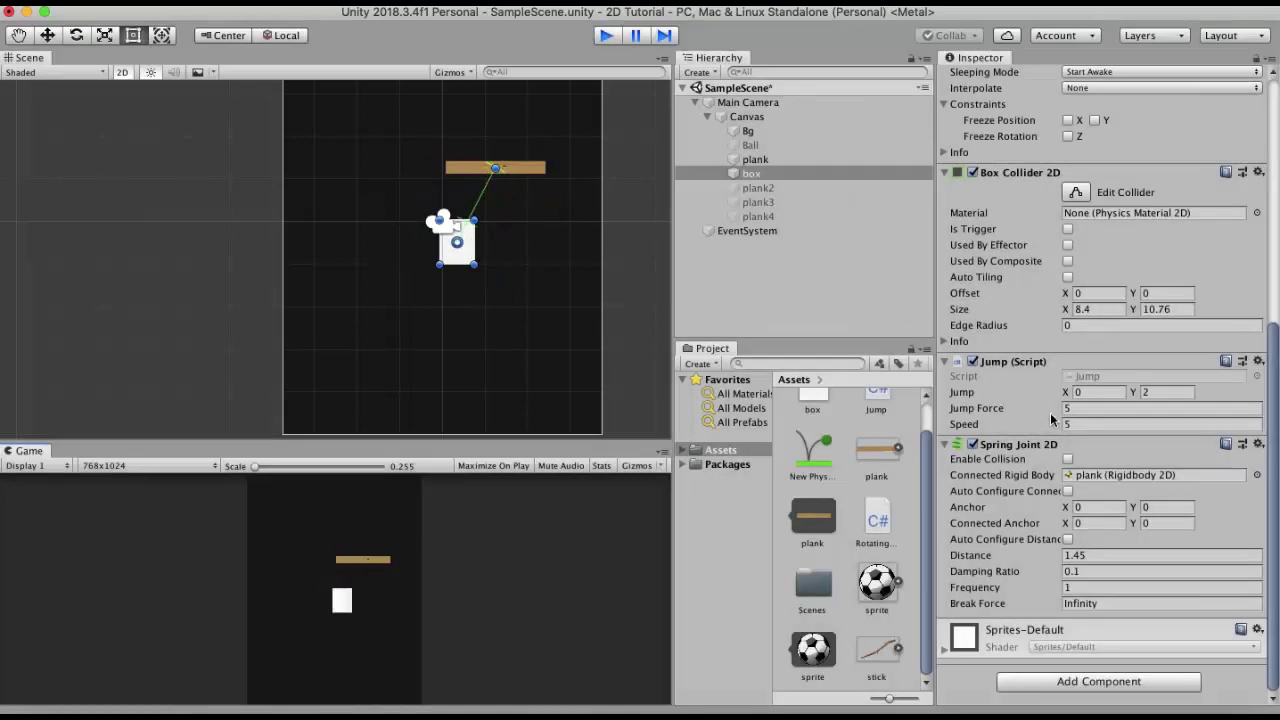
click(1067, 459)
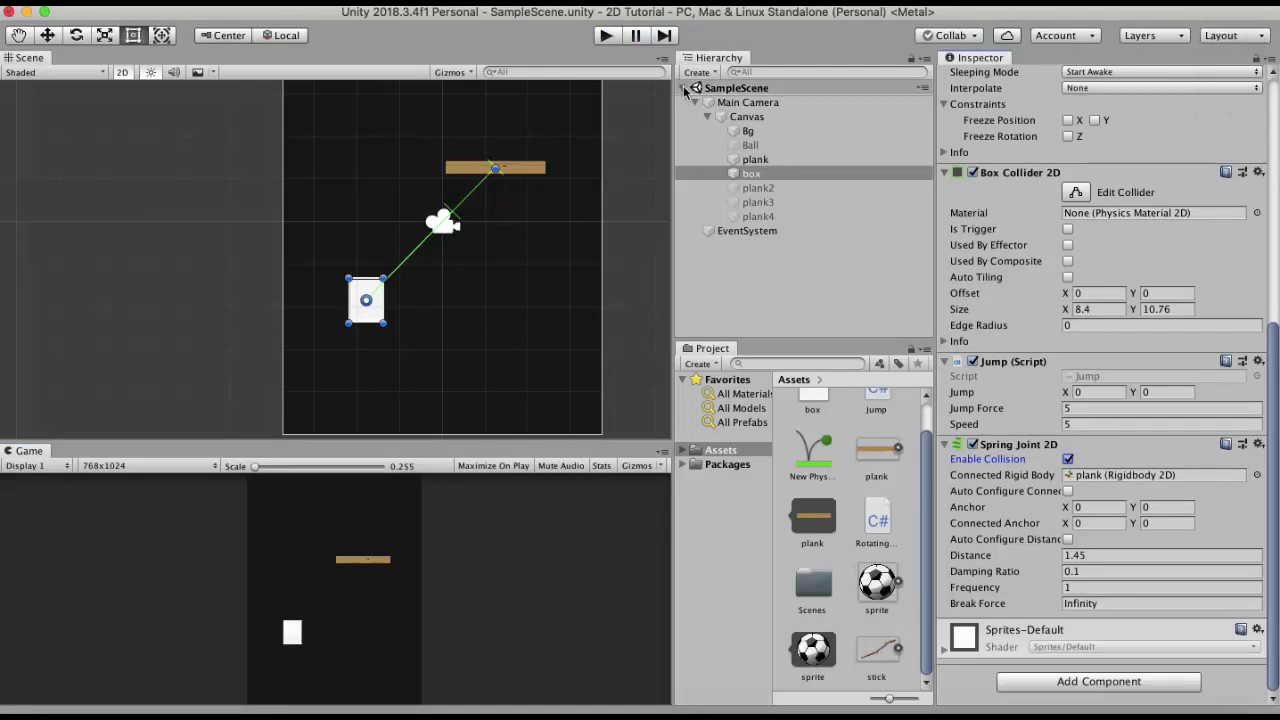
click(612, 38)
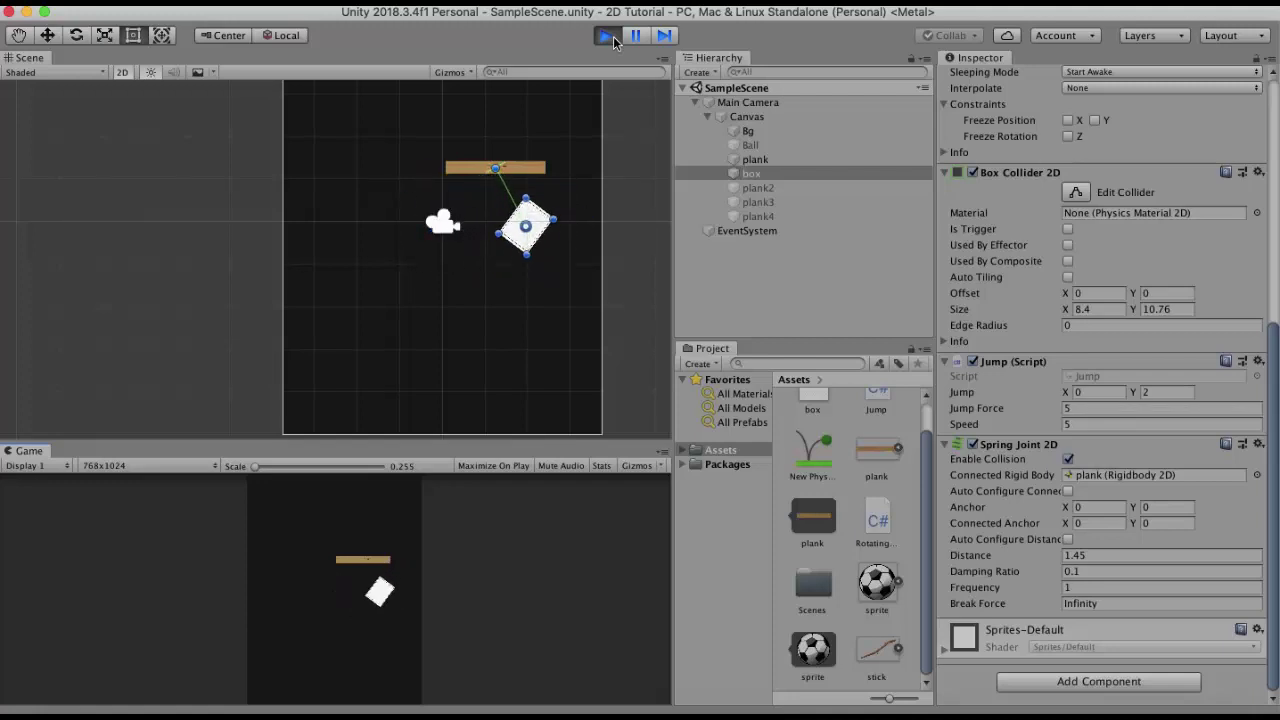
click(607, 35)
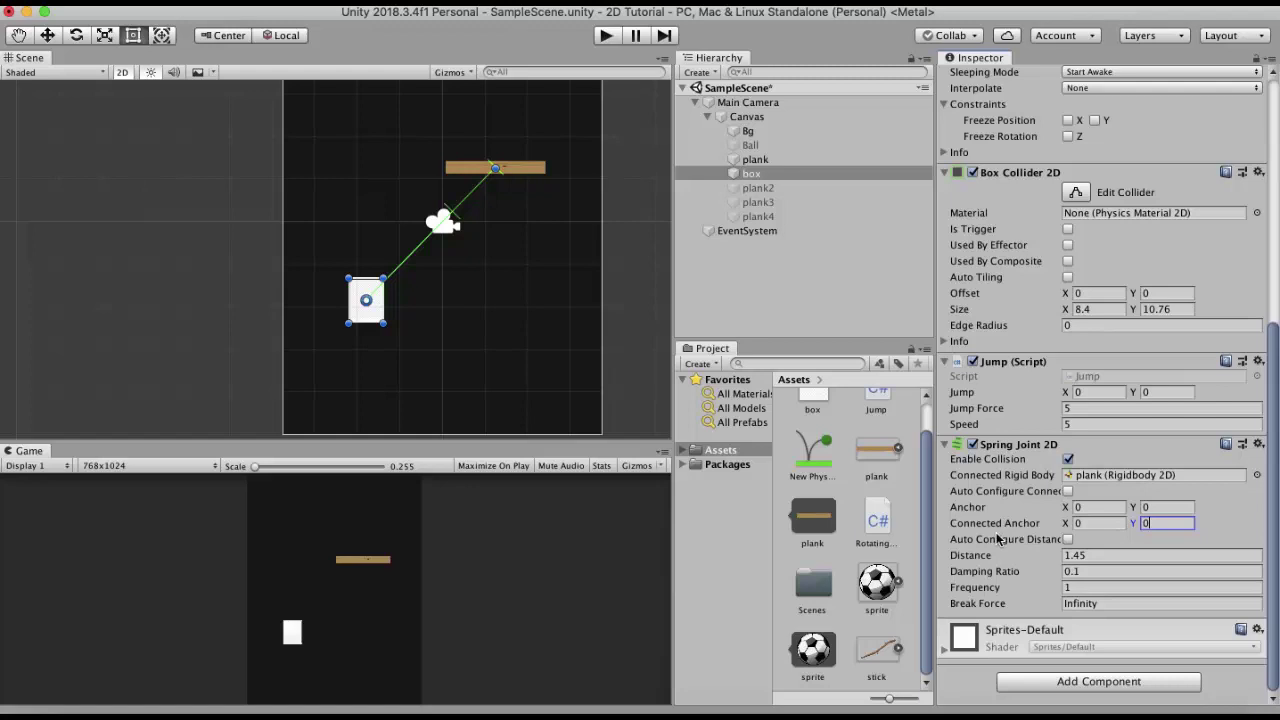
click(1068, 460)
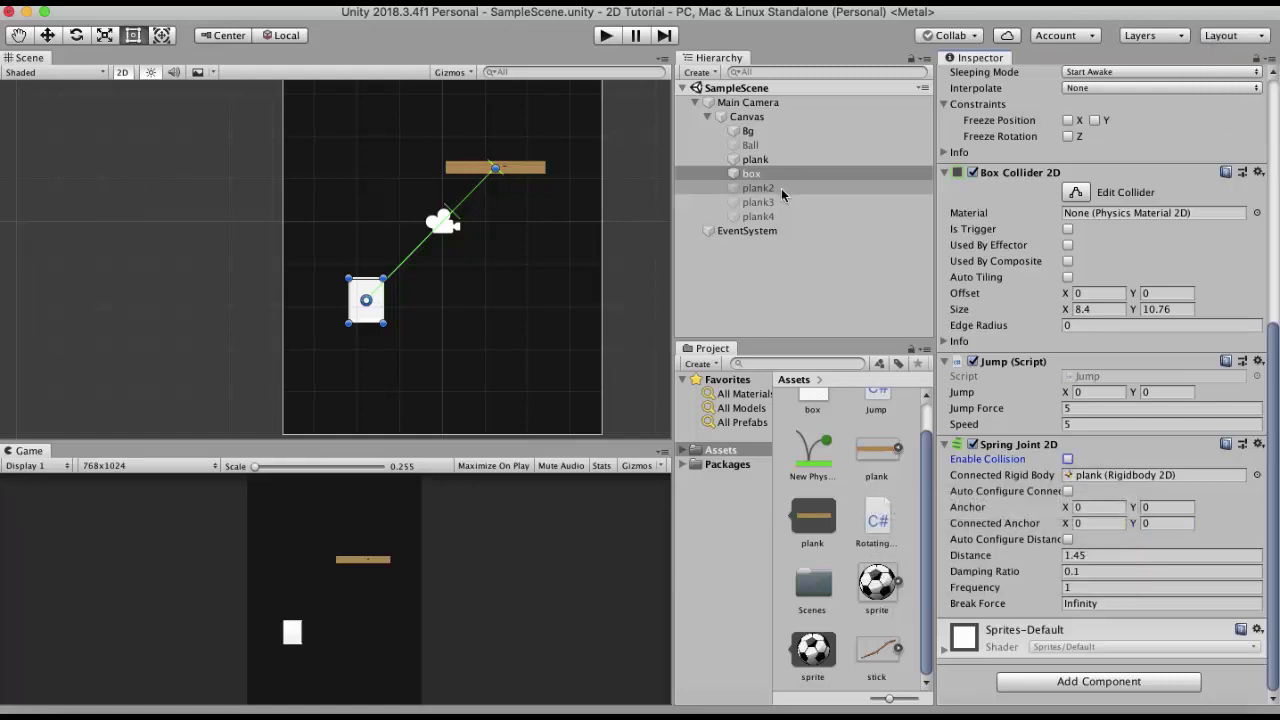
click(781, 188)
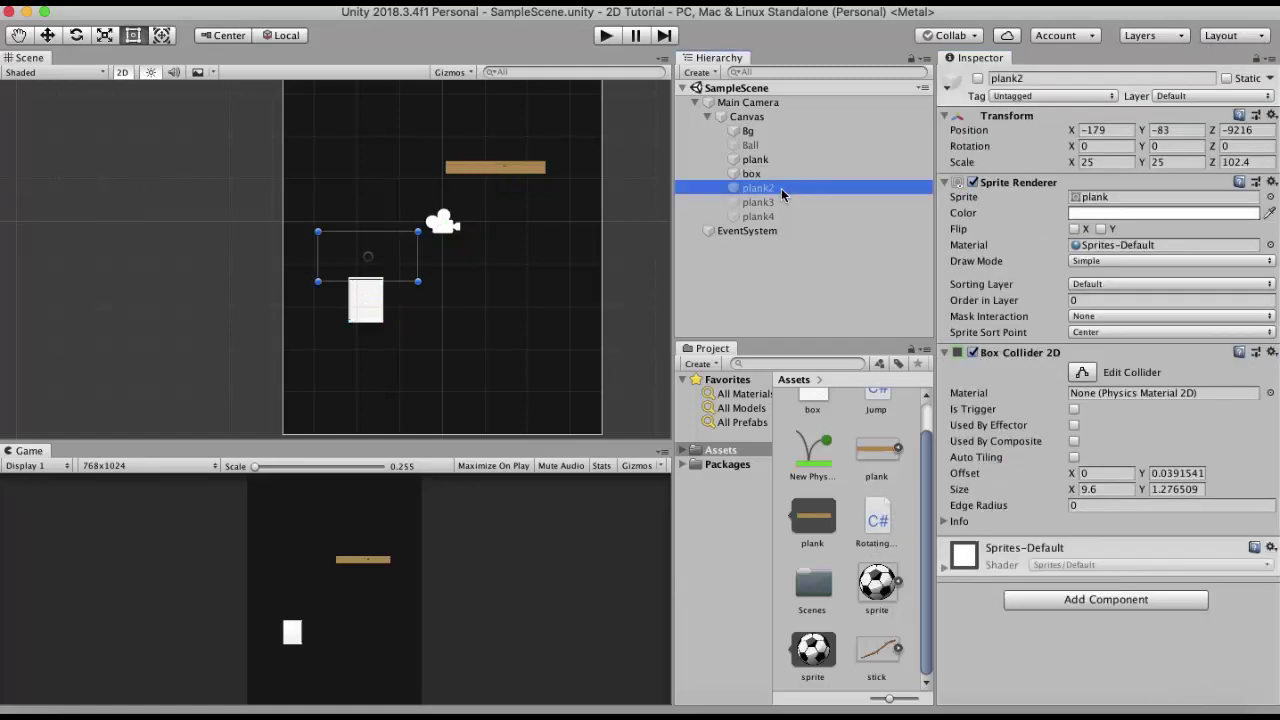
Step: Activate plank2, place it just below the first plank at X 19, Y -23, and test in Play mode
click(977, 78)
drag(407, 262, 493, 237)
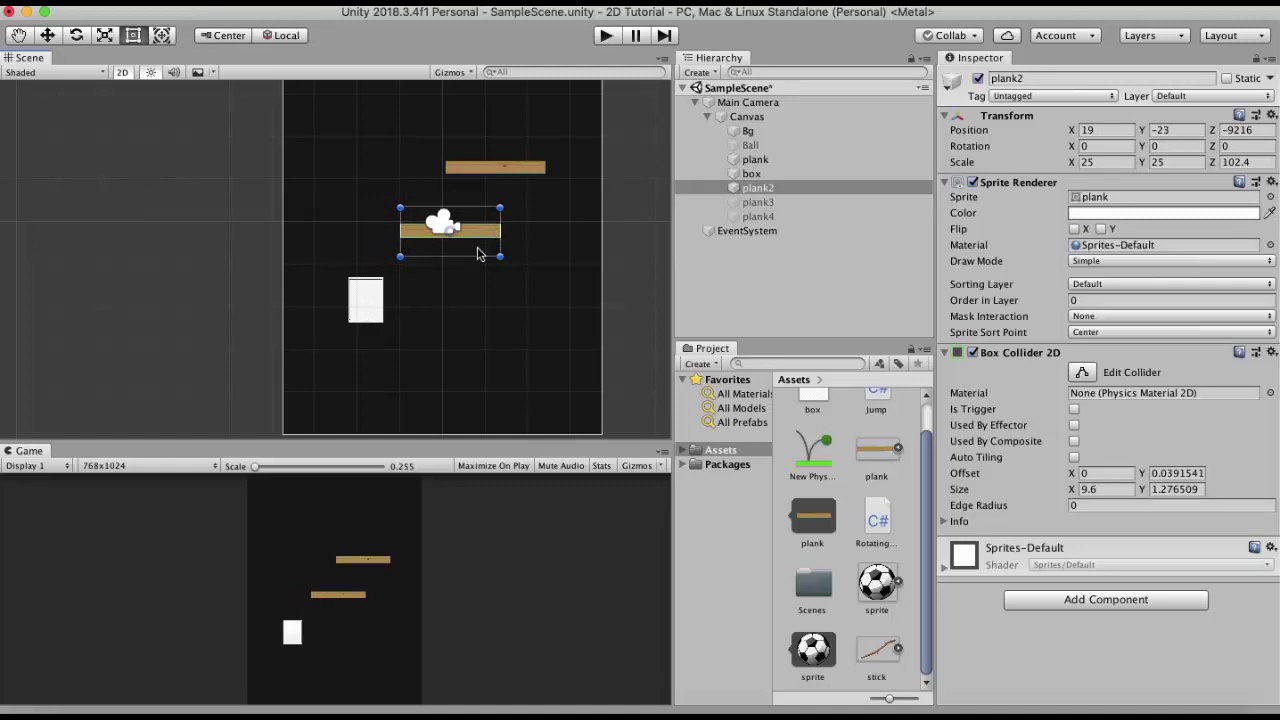
click(786, 187)
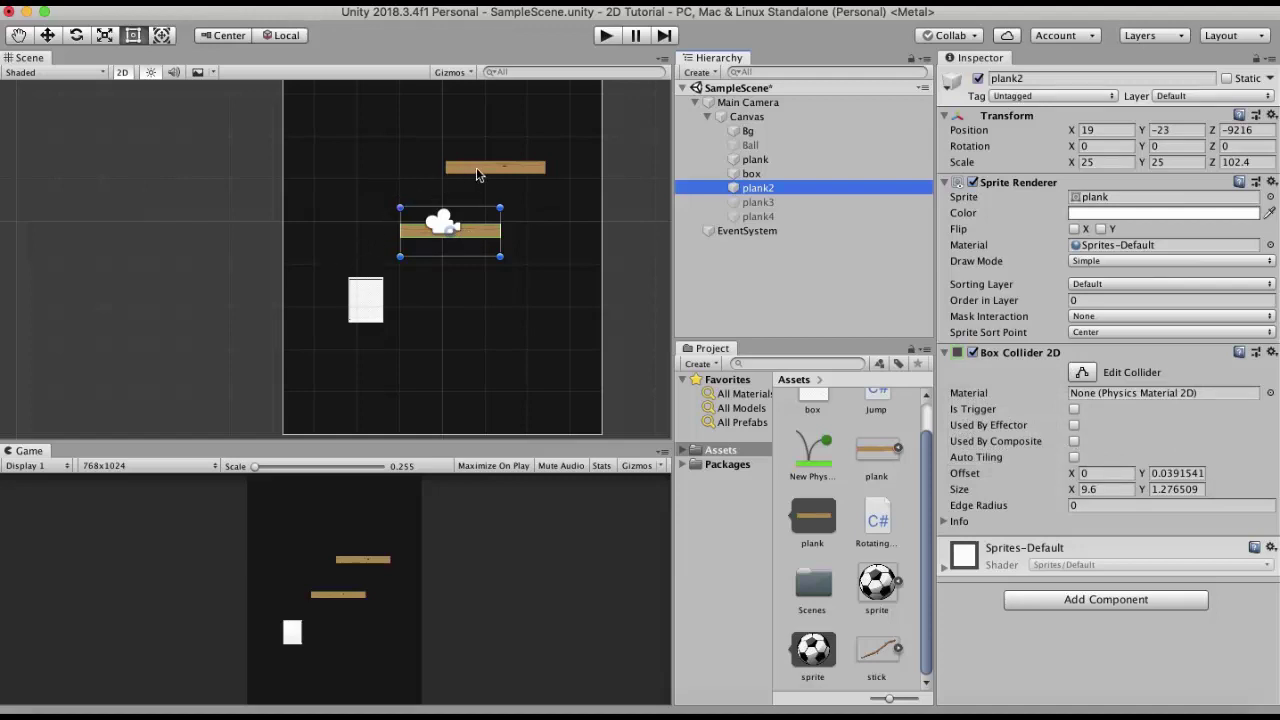
click(607, 35)
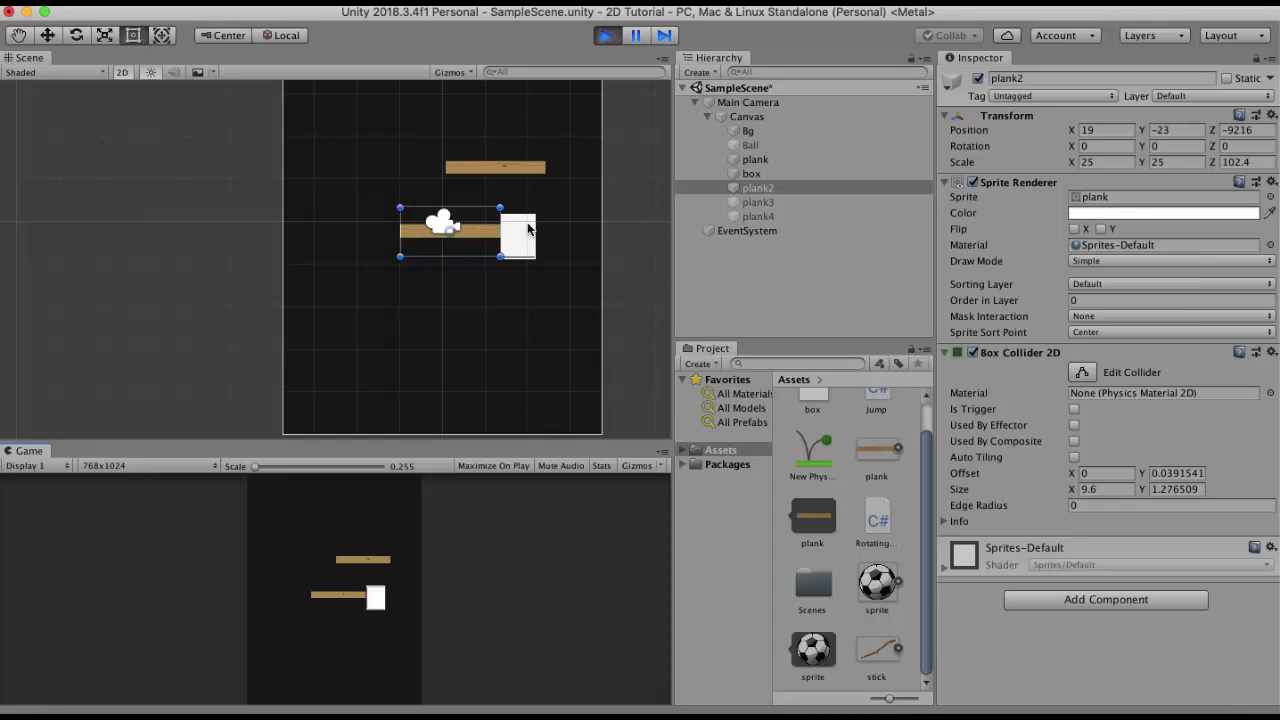
key(super+p)
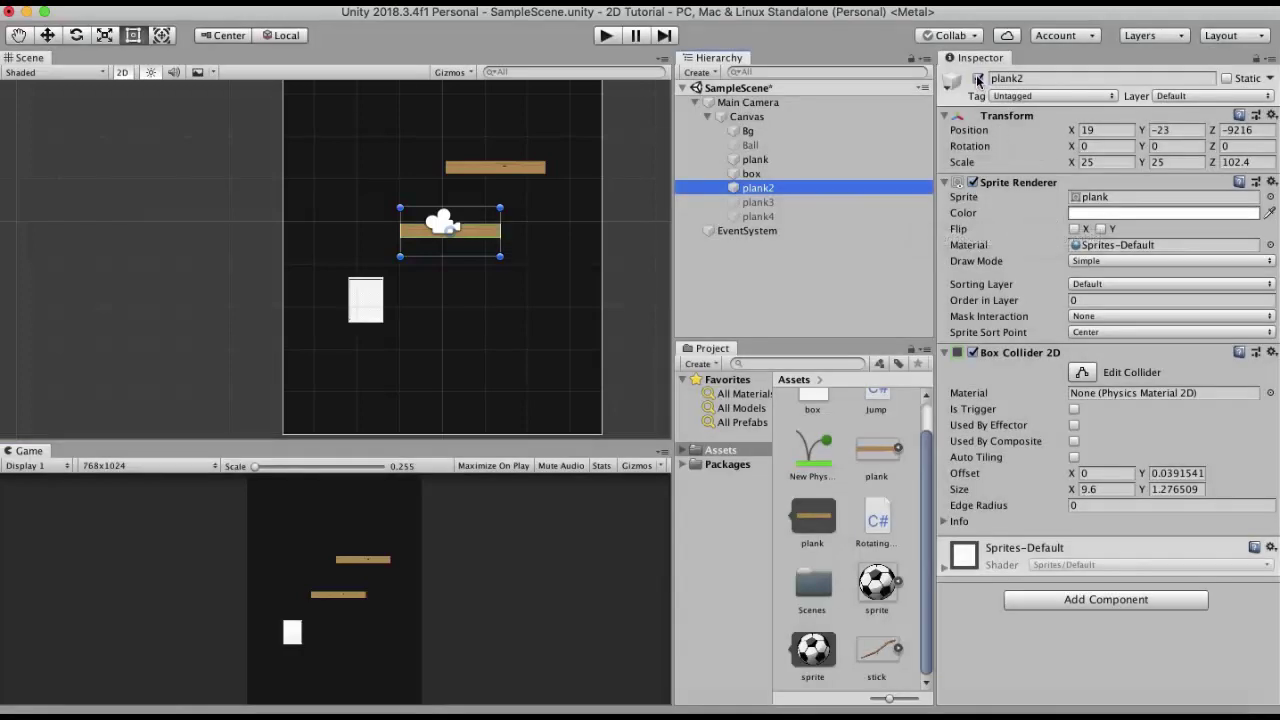
Step: Turn on Enable Collision in the box's Spring Joint 2D
click(787, 173)
scroll(1070, 500, down, 5)
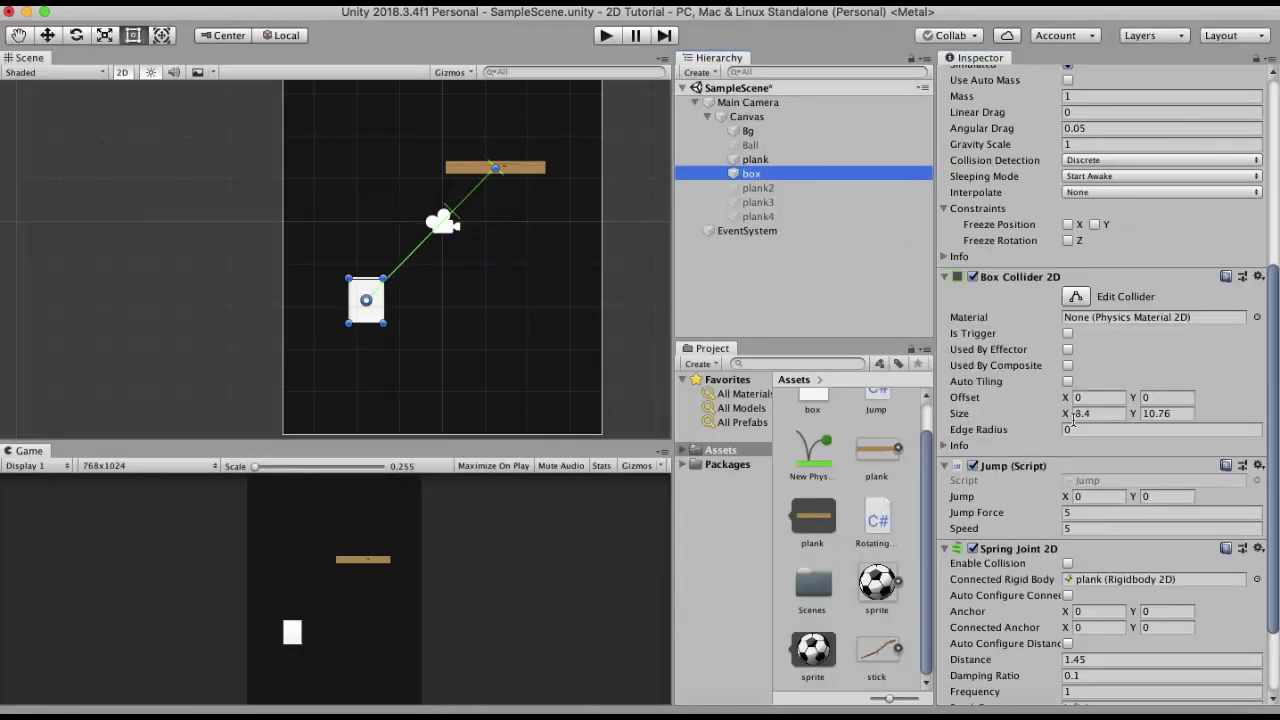
click(1068, 563)
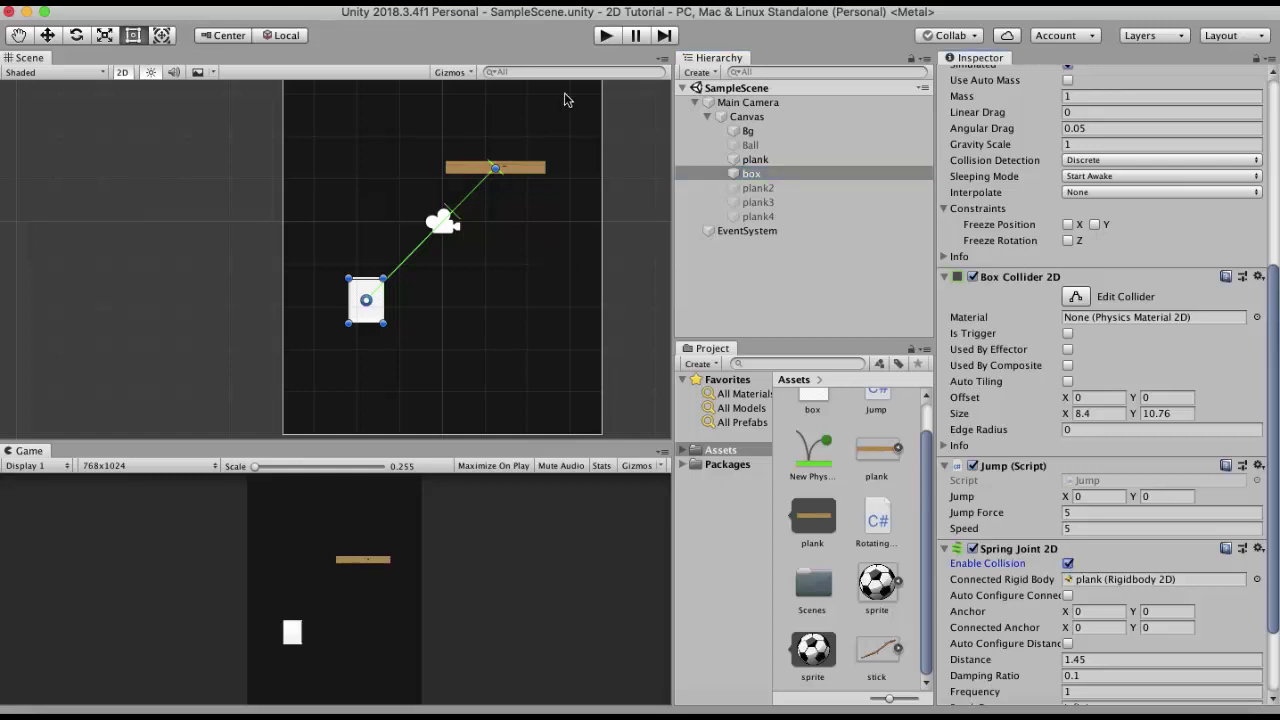
Step: Run, stop, and rerun Play mode to watch the box swing
click(608, 36)
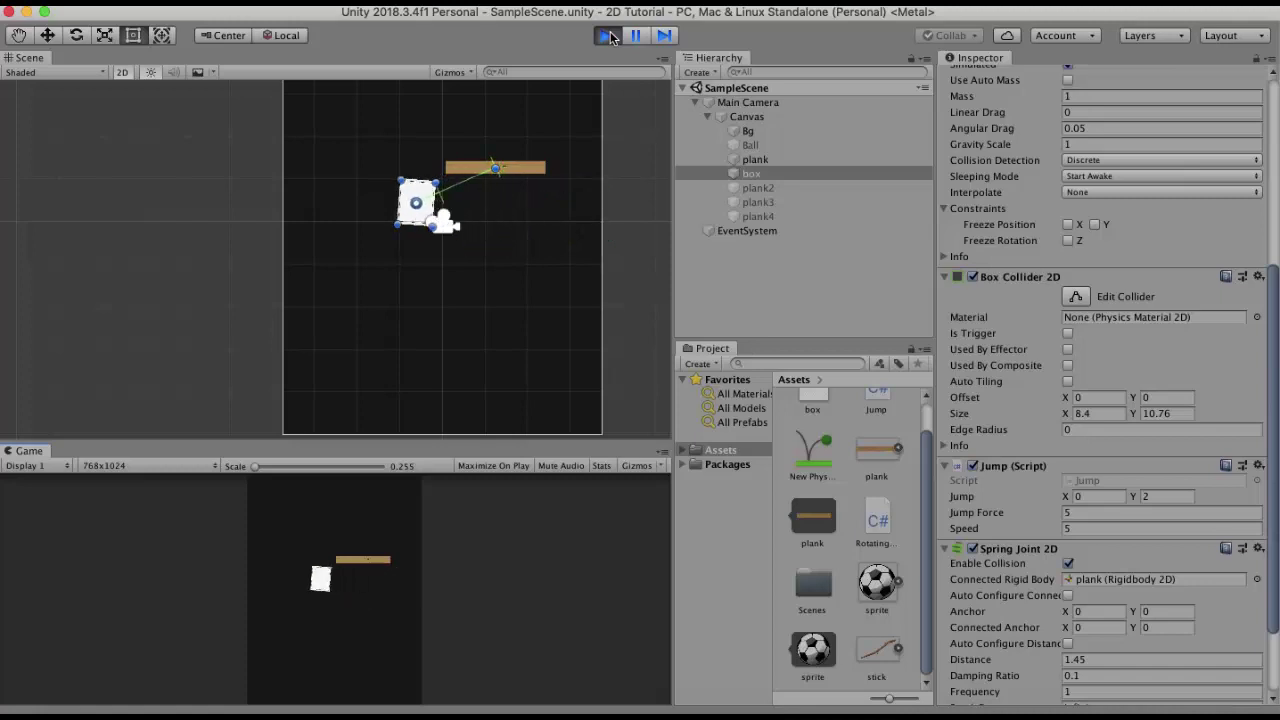
click(609, 36)
click(609, 36)
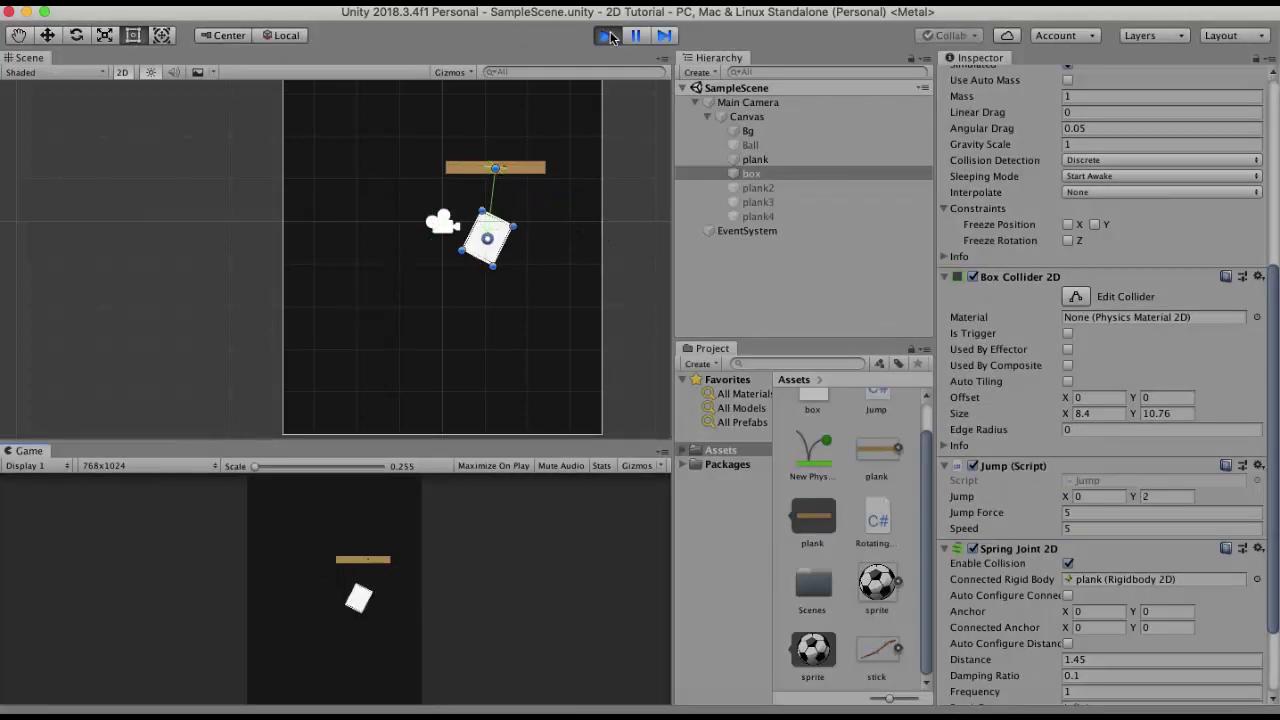